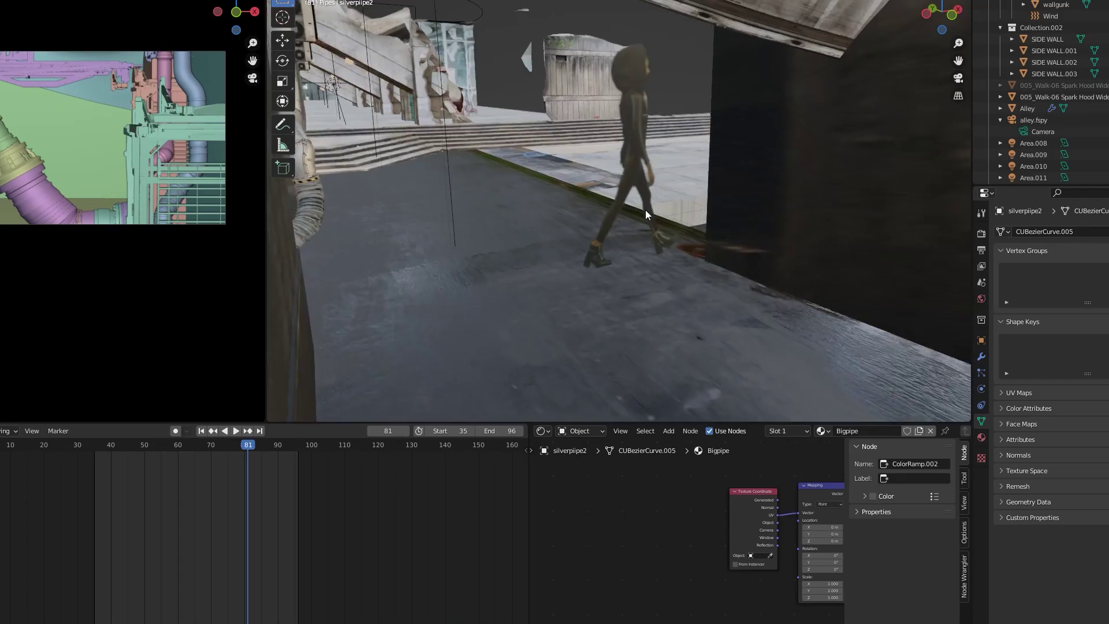
pyautogui.moveTo(646, 214); pyautogui.dragTo(608, 203, button='middle')
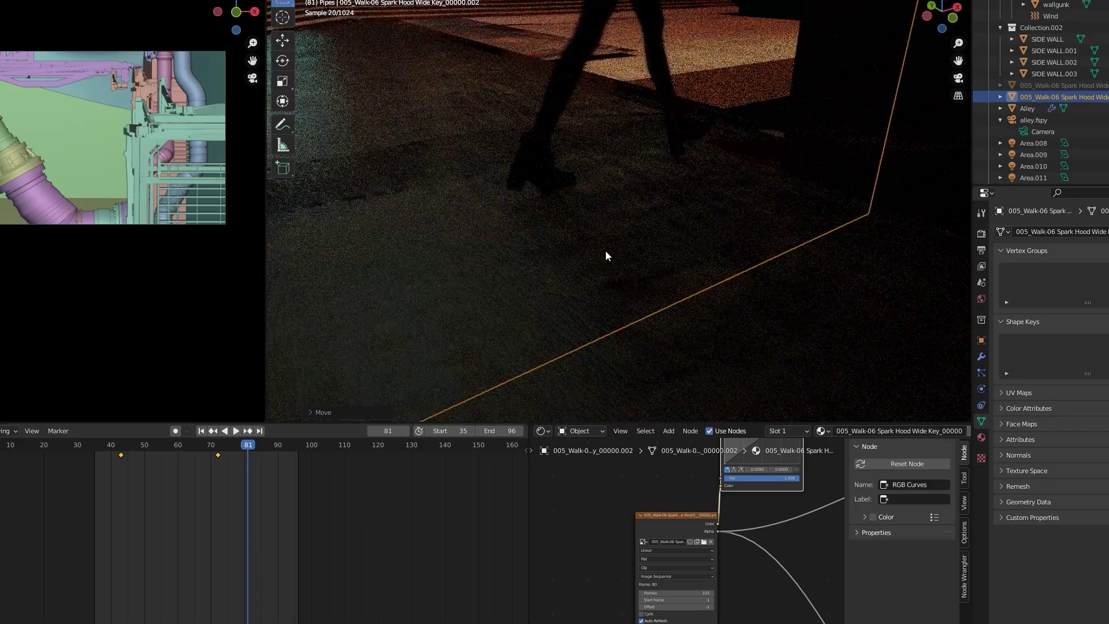
pyautogui.moveTo(606, 252); pyautogui.dragTo(562, 232, button='middle')
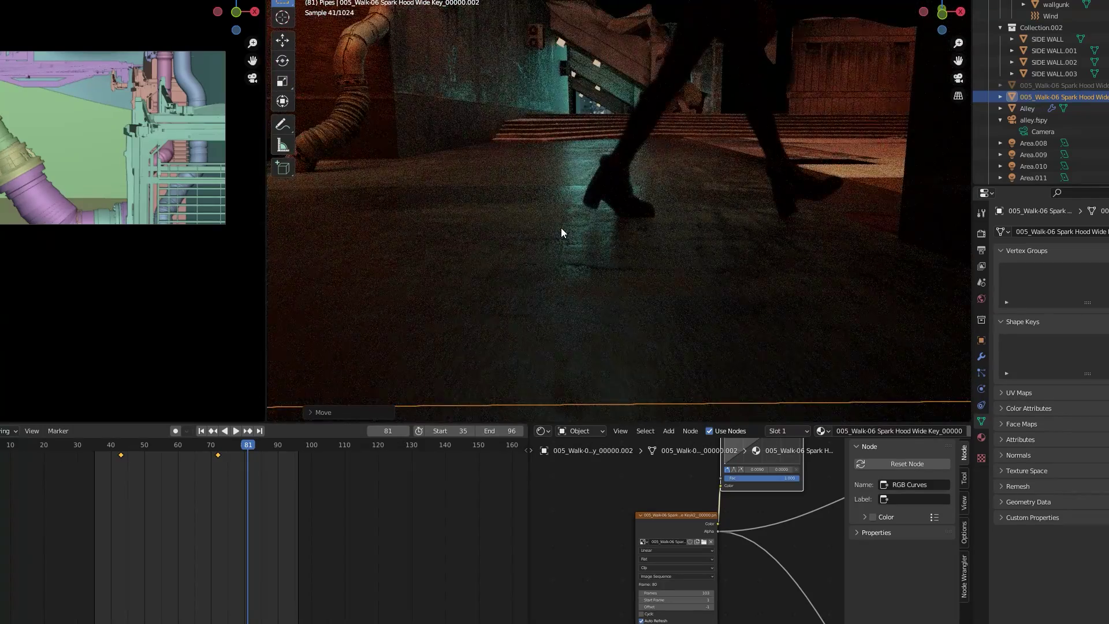
pyautogui.scroll(-3, 560, 232)
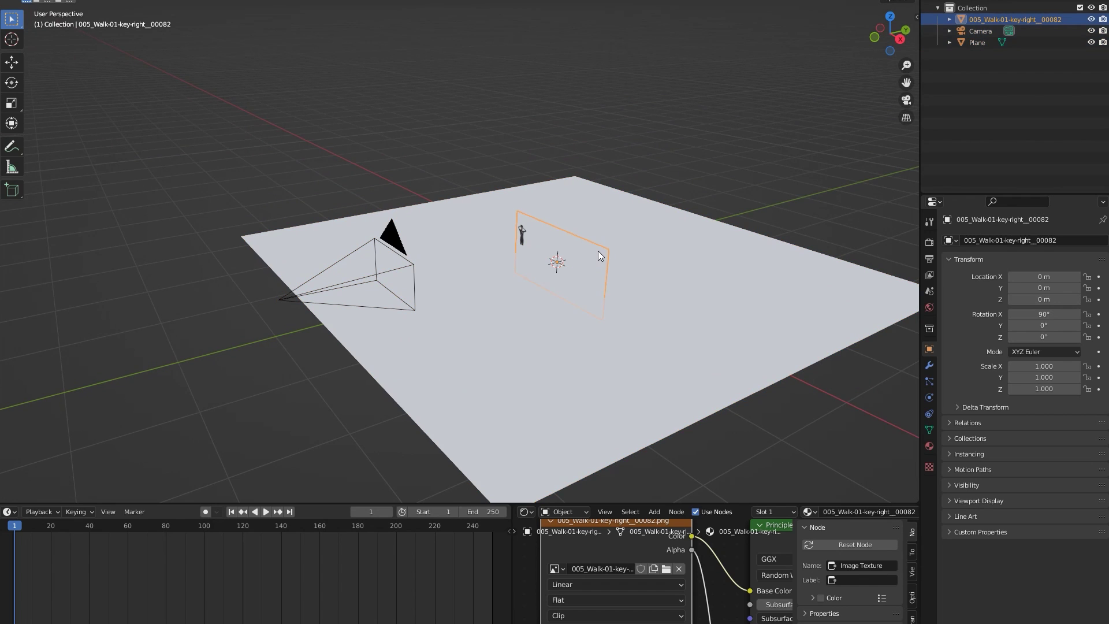
# Scale the image plane up to about 1.955 and copy the camera's location onto it
pyautogui.press('s')
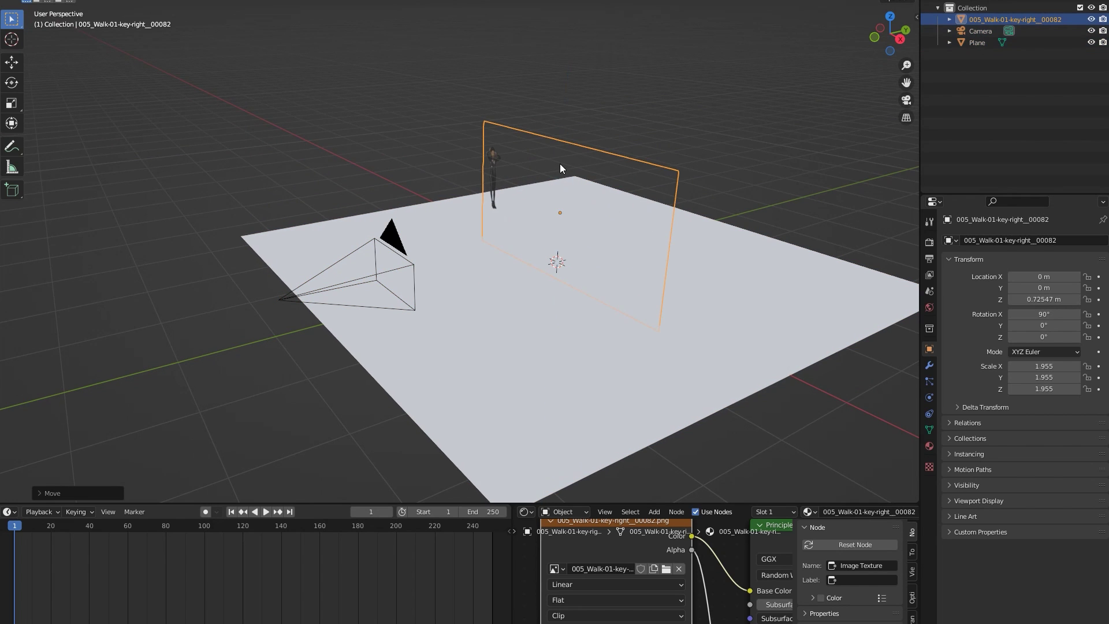
pyautogui.keyDown('shift'); pyautogui.click(390, 241); pyautogui.keyUp('shift')
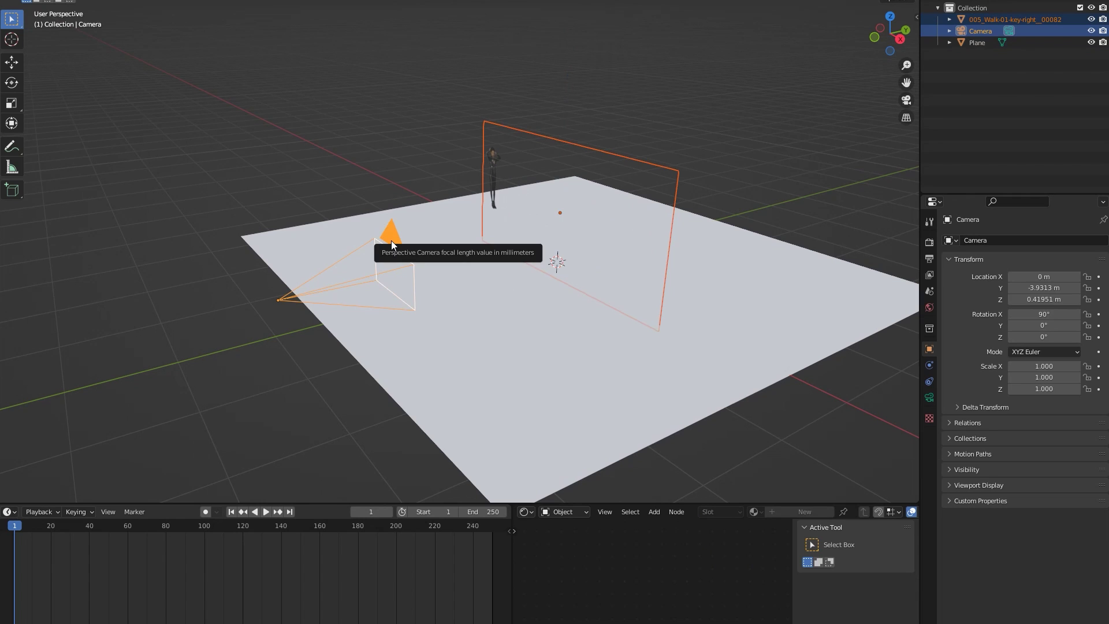
pyautogui.hotkey('ctrl', 'c')
pyautogui.click(370, 251)
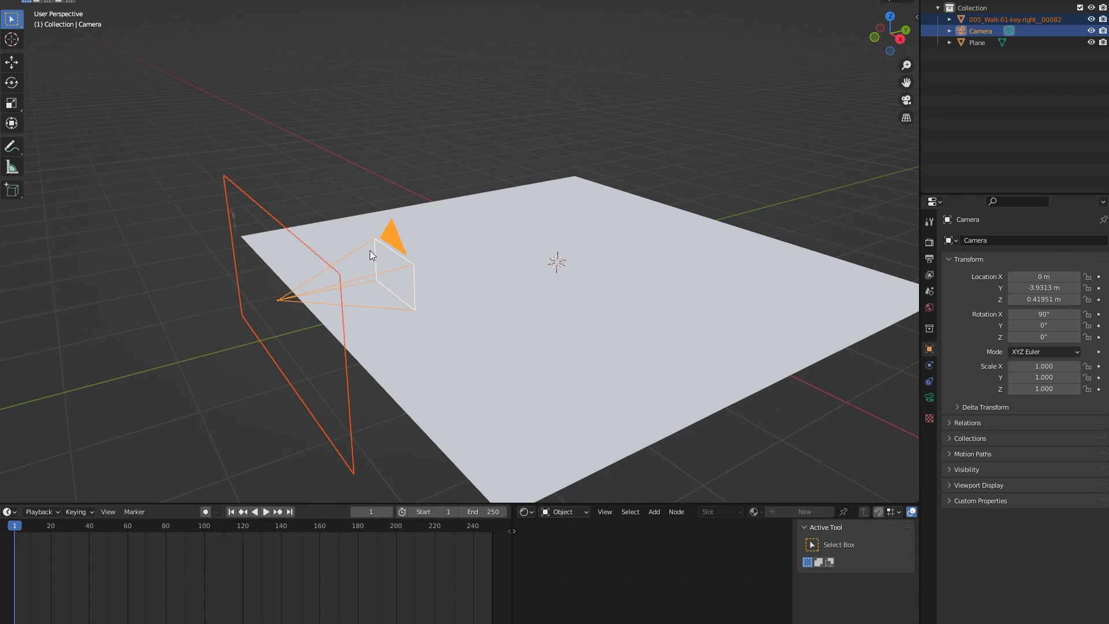
# Select only the image plane and enter Edit Mode on it
pyautogui.click(279, 246)
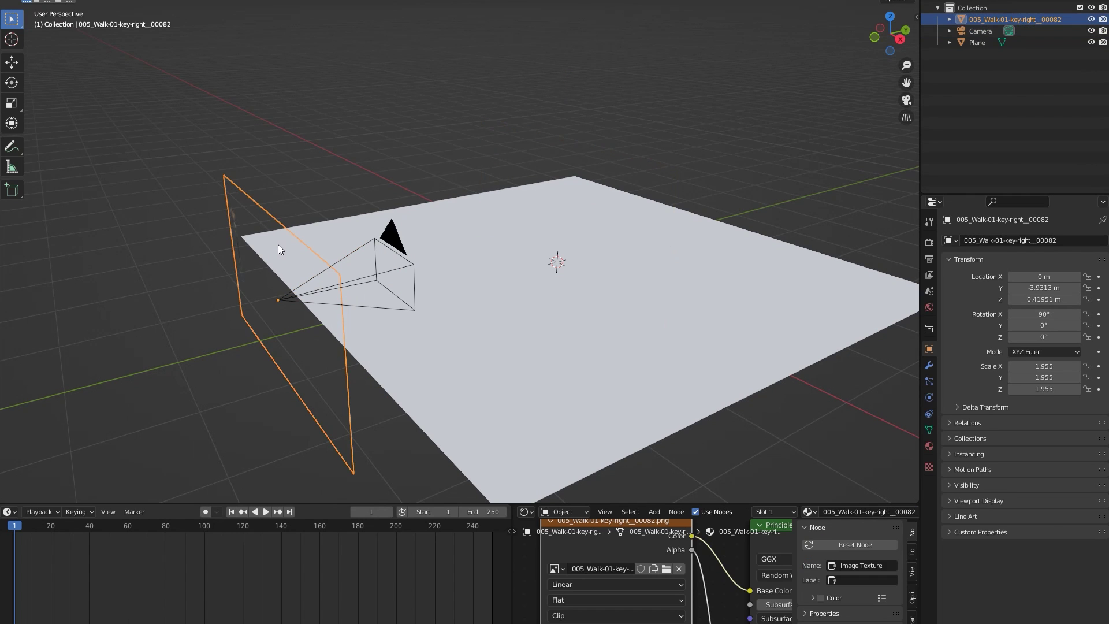
pyautogui.press('Tab')
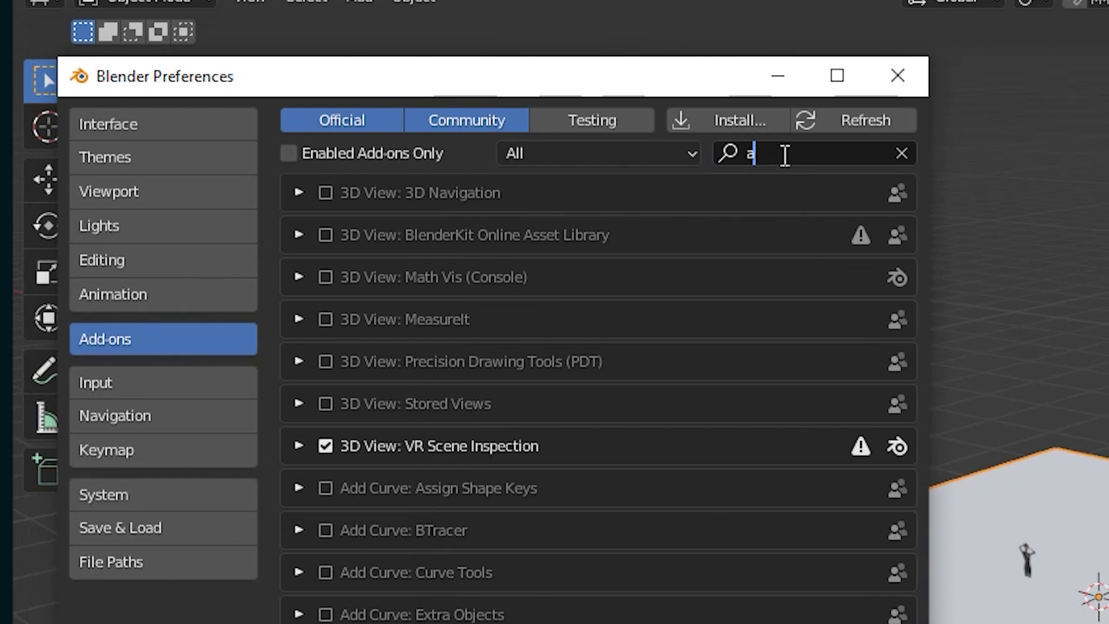
# Search the add-ons for "att" and make sure Interface: Copy Attributes Menu is enabled
pyautogui.write('tt')
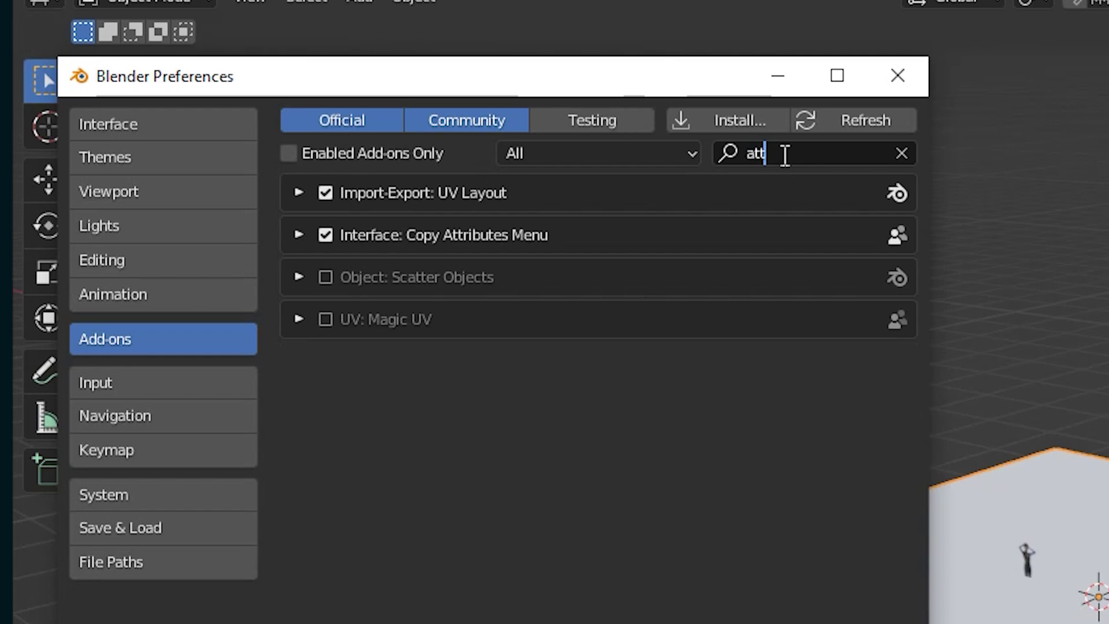
pyautogui.click(298, 235)
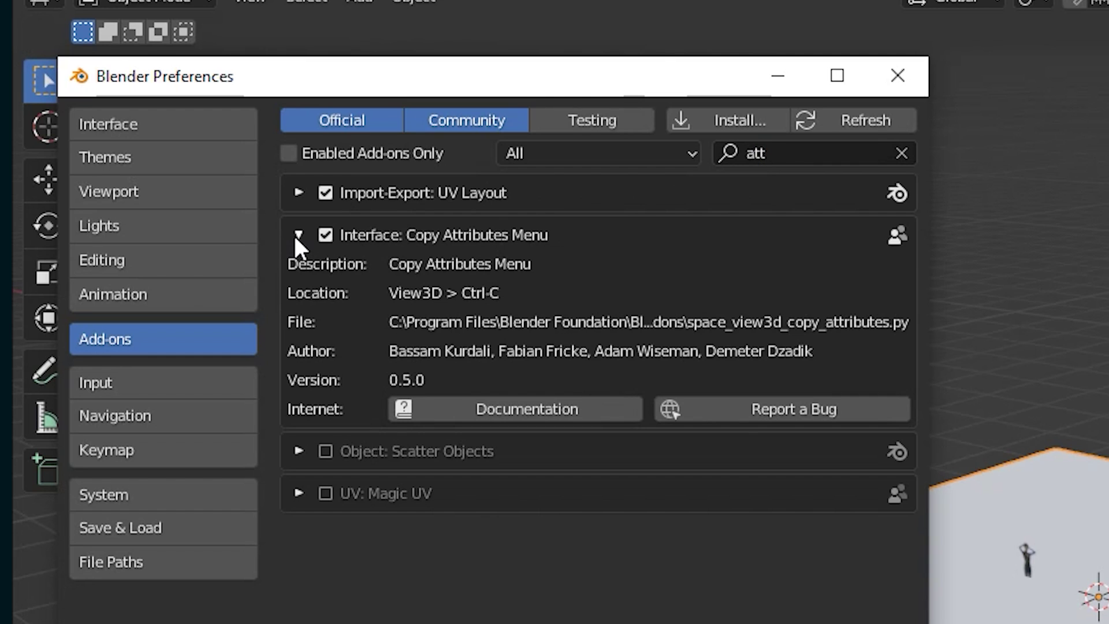
pyautogui.click(325, 235)
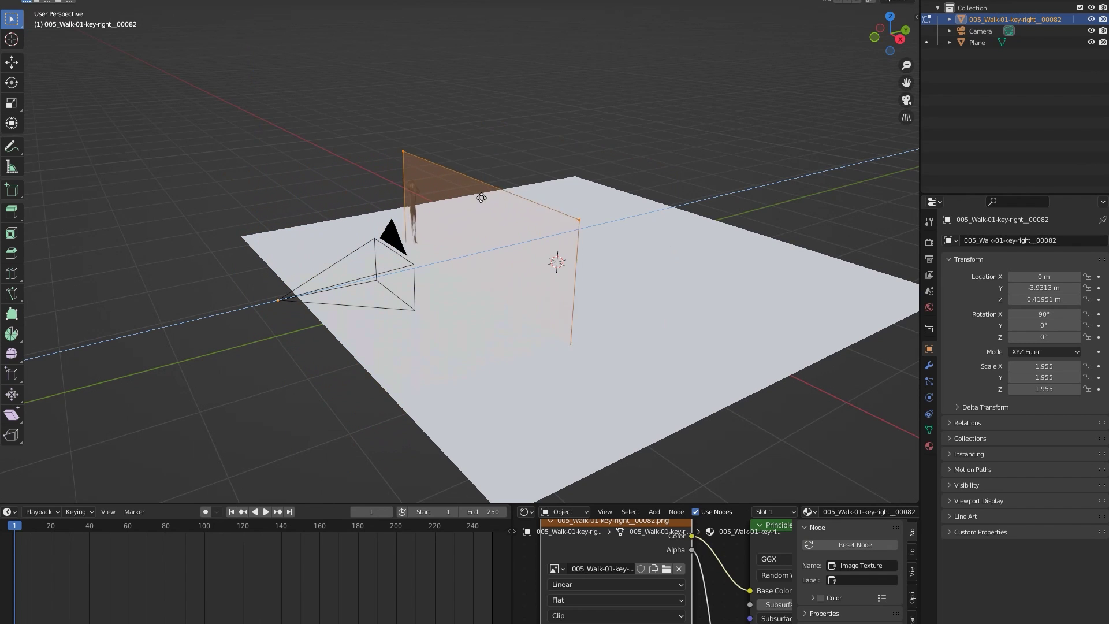
# Move the image plane's geometry in front of the camera and scale it to fill the frame in camera view
pyautogui.click(506, 191)
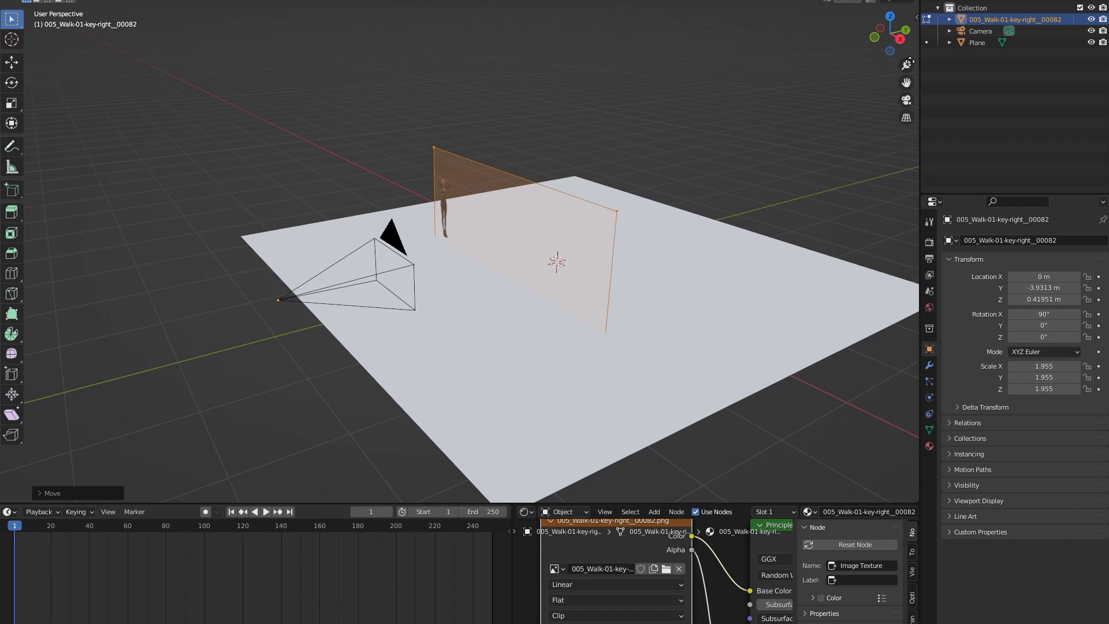
pyautogui.click(907, 100)
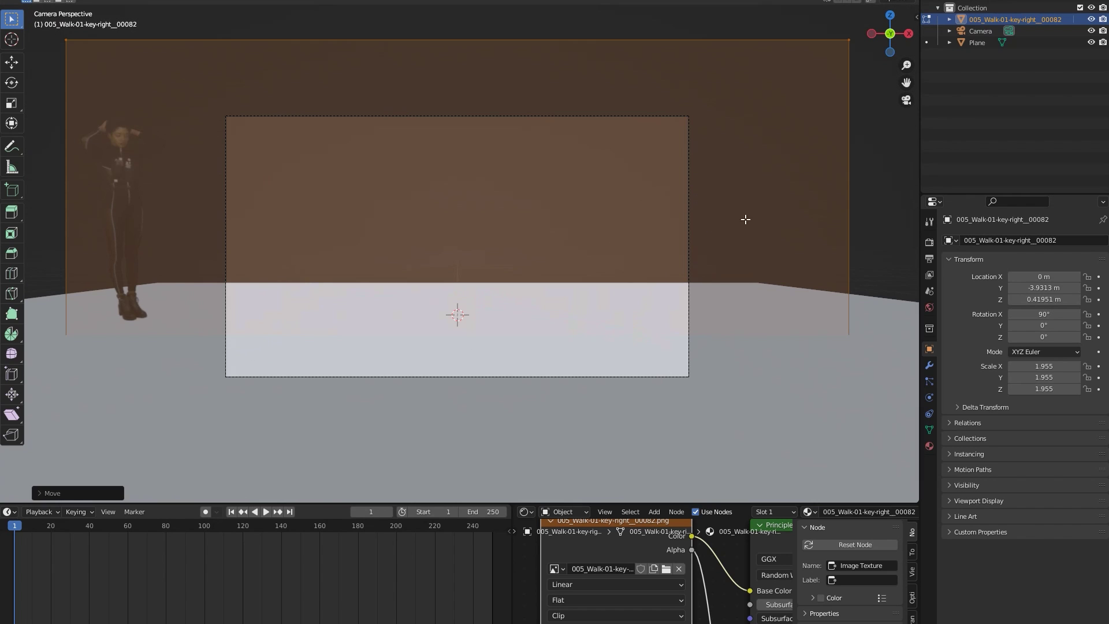
pyautogui.press('s')
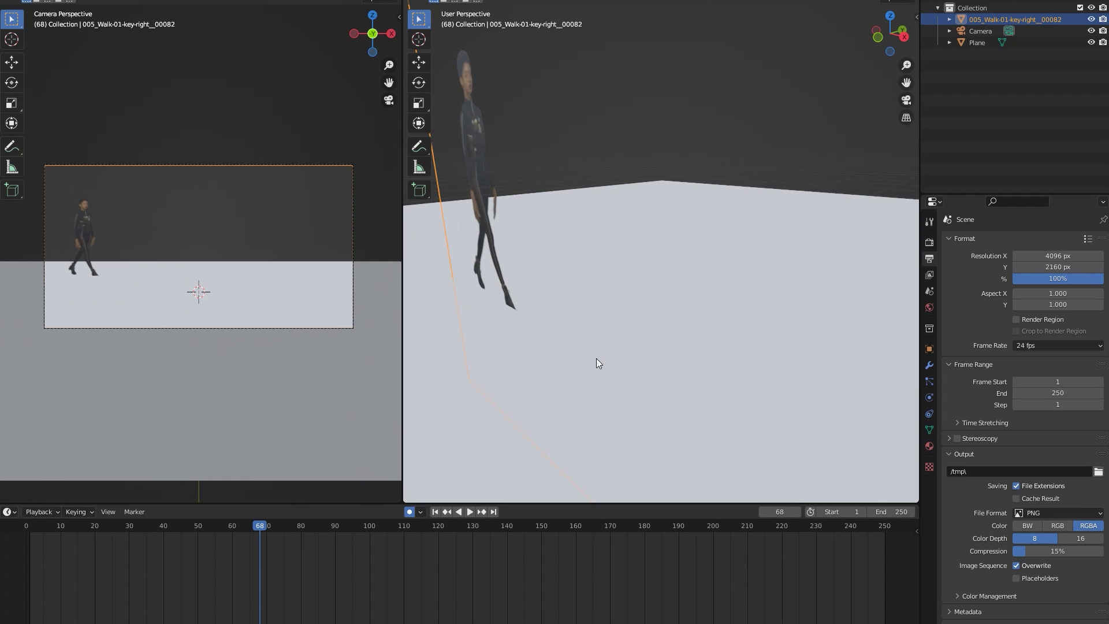
# Keyframe the image plane's scale at frames 68 and 91, and at frame 83 in the group scene, to ground the walking feet
pyautogui.press('s')
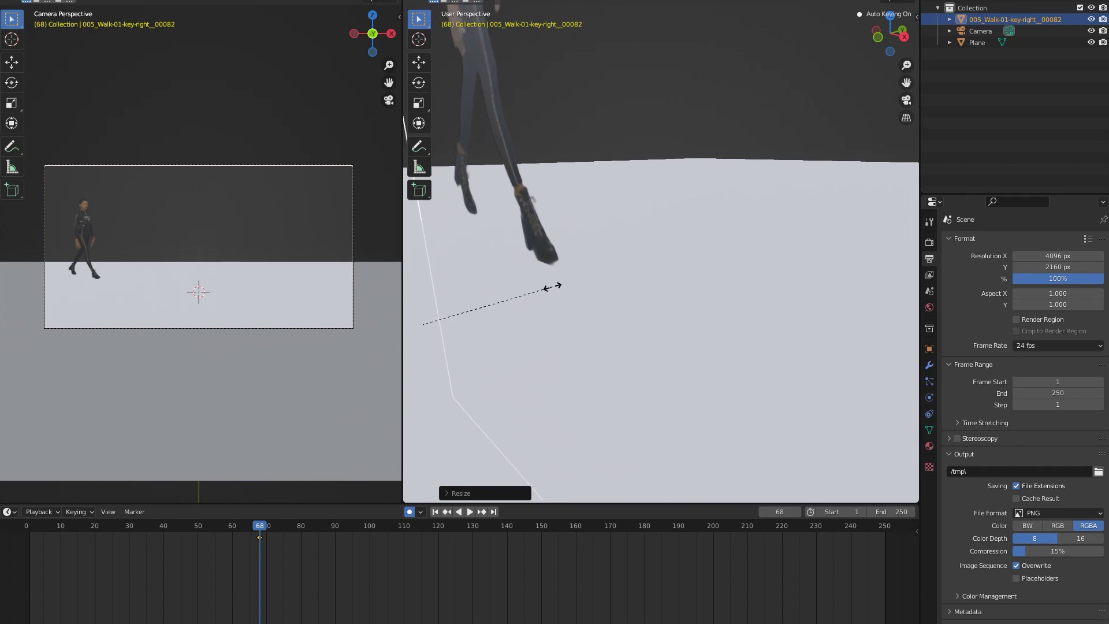
pyautogui.click(537, 297)
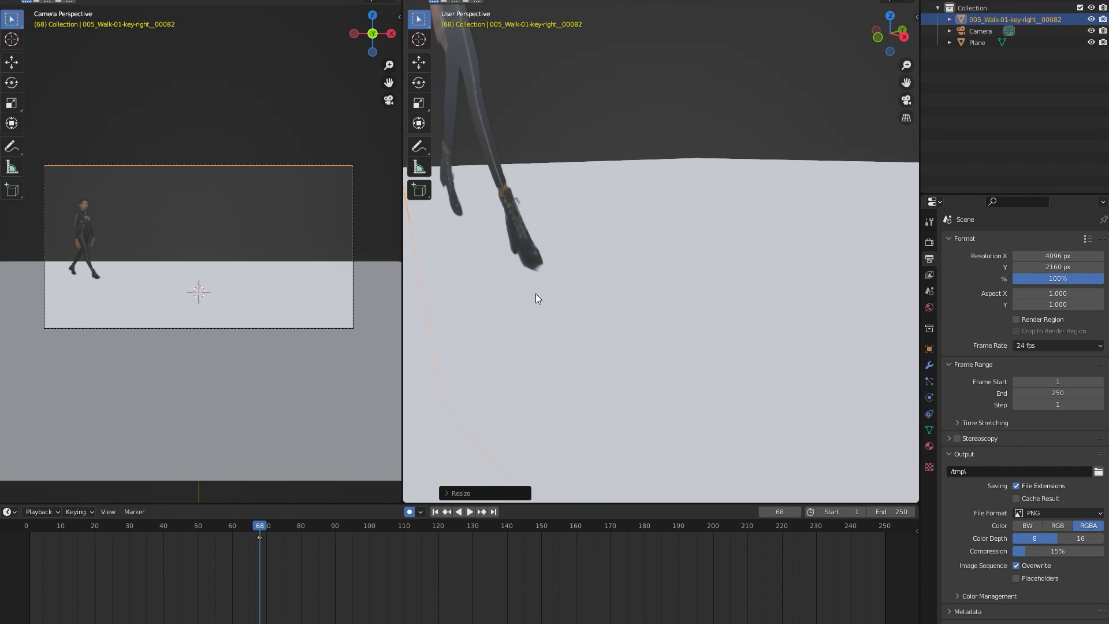
pyautogui.hotkey('shift', 'Left')
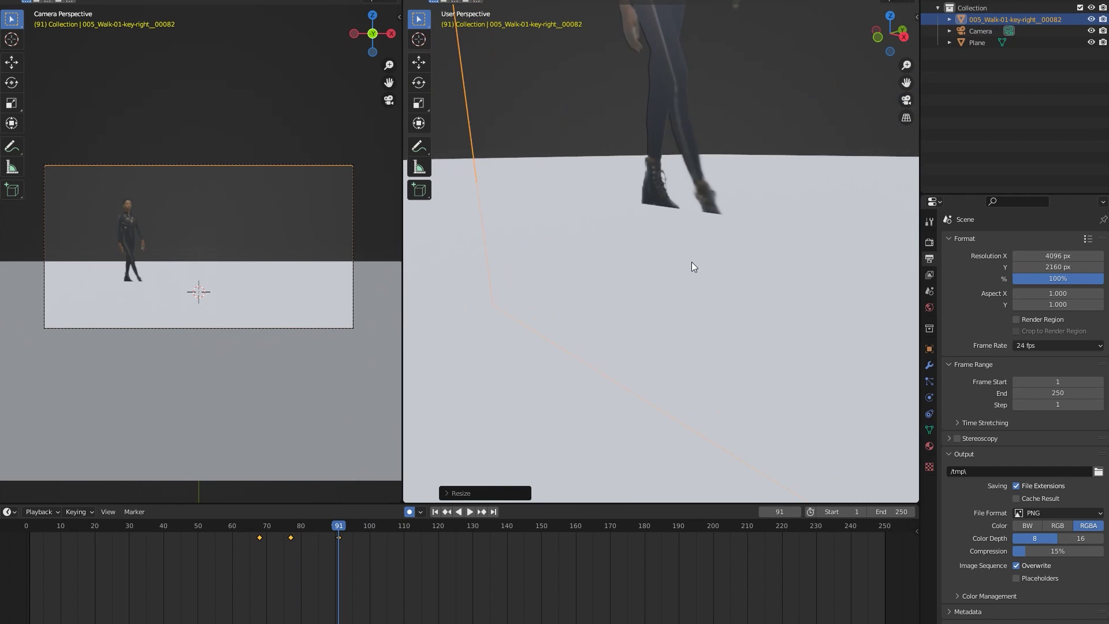
pyautogui.press('s')
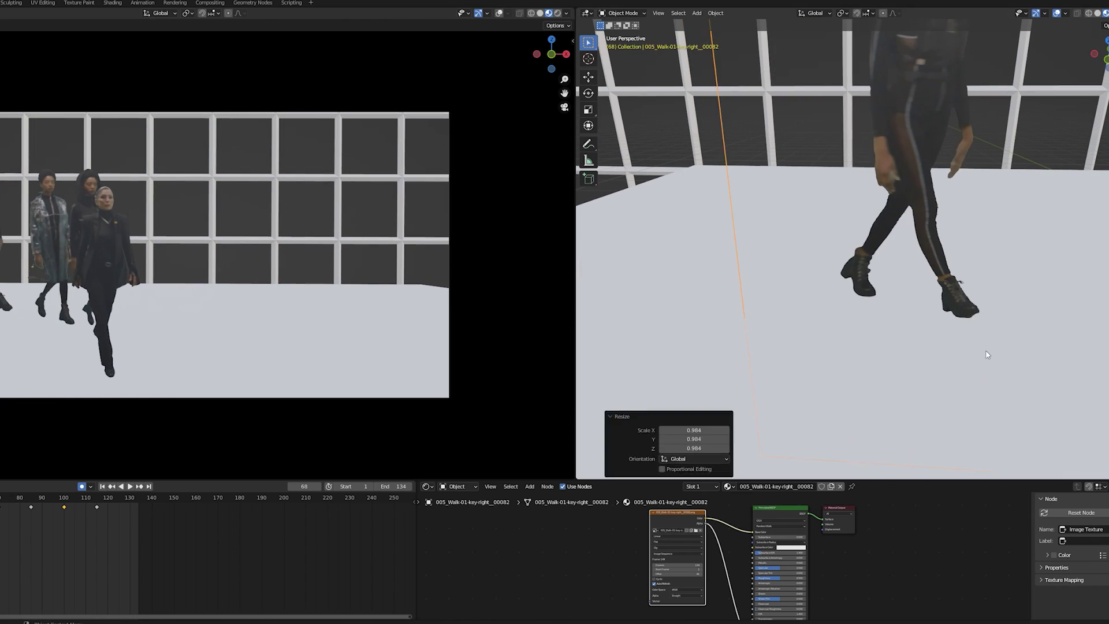
pyautogui.click(934, 370)
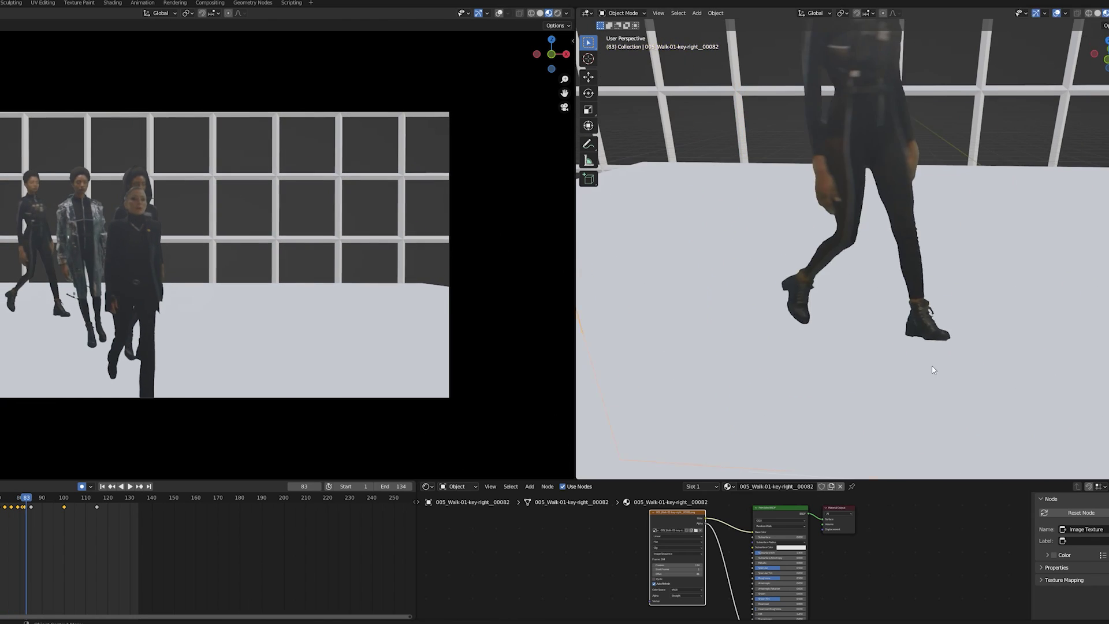
pyautogui.press('s')
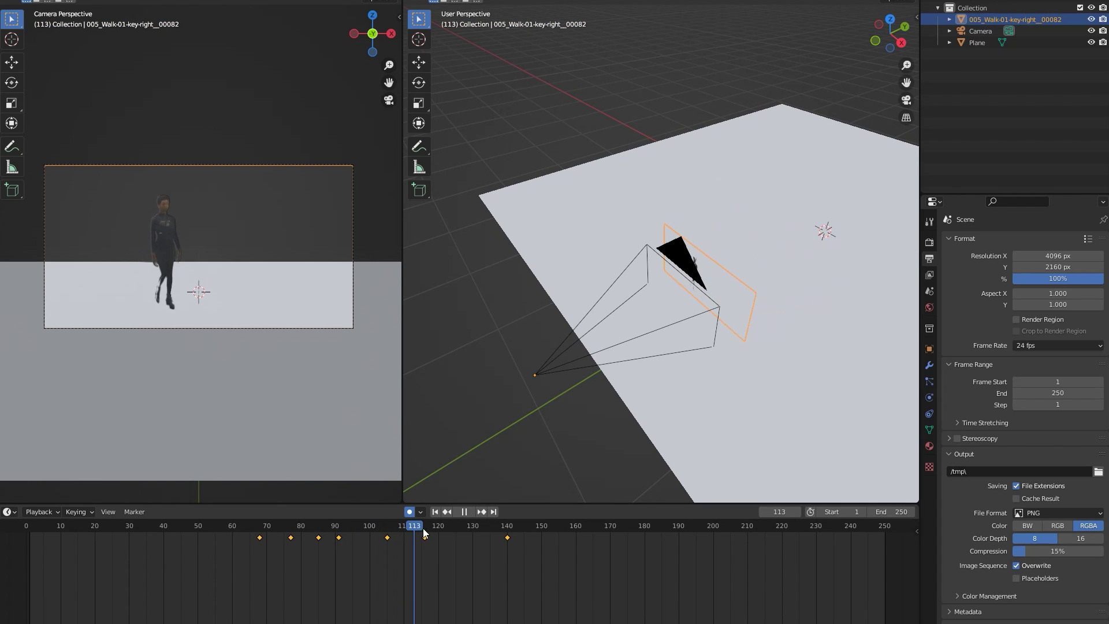
# At frame 96, rescale the image plane in the rendered view until the planted boot meets its shadow on the red-lit floor
pyautogui.moveTo(440, 532); pyautogui.dragTo(300, 529)
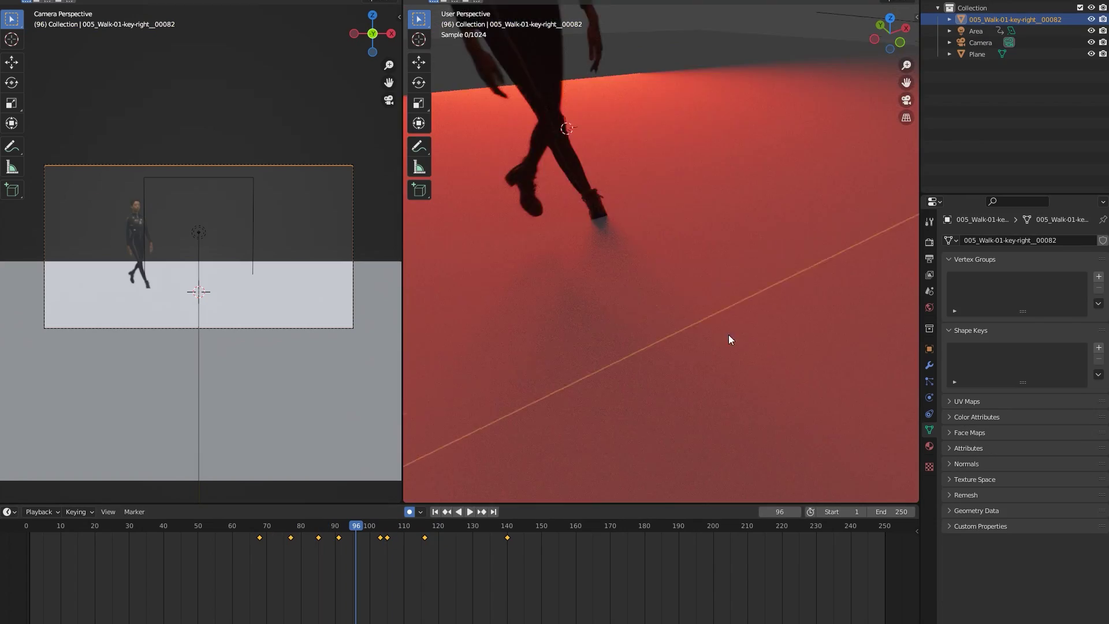
pyautogui.scroll(3, 732, 336)
pyautogui.moveTo(741, 345); pyautogui.dragTo(711, 390, button='middle')
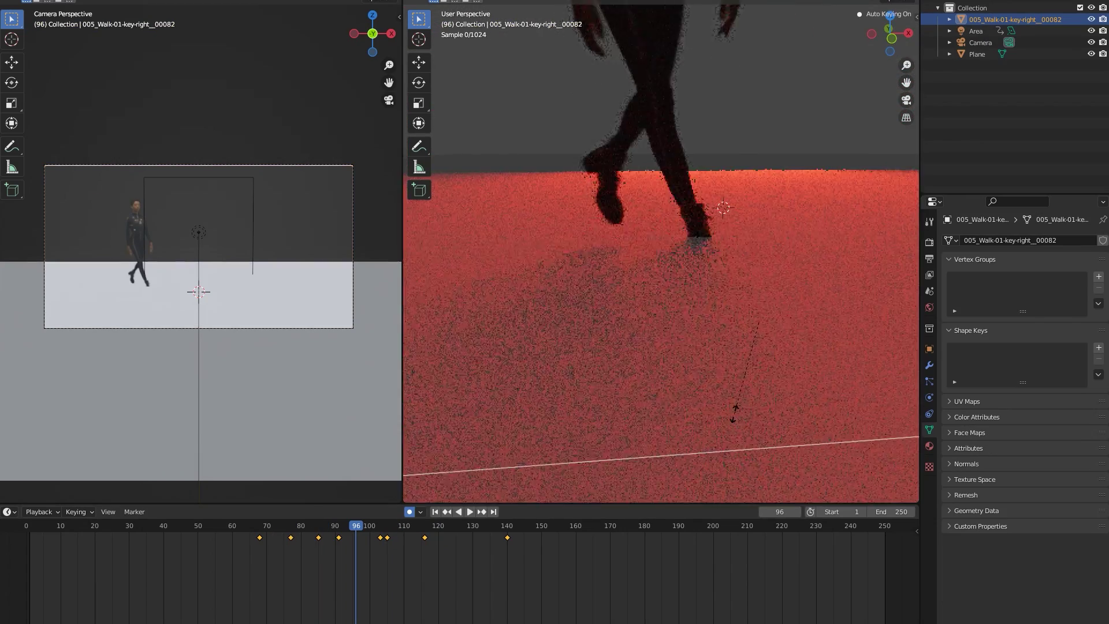
pyautogui.click(697, 389)
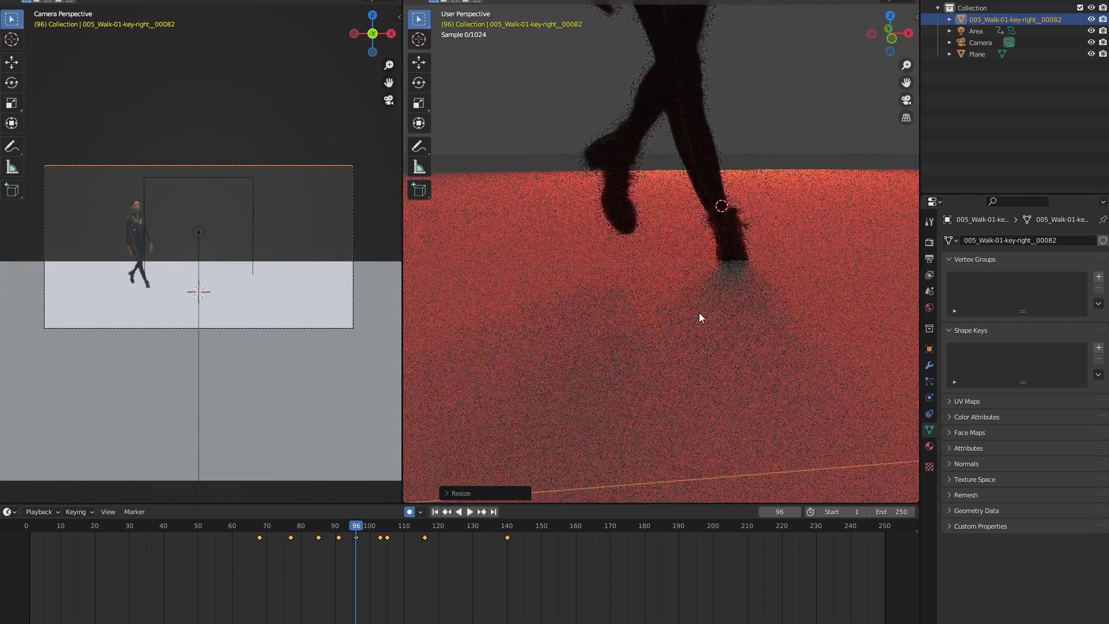
pyautogui.scroll(-2, 635, 277)
pyautogui.press('s')
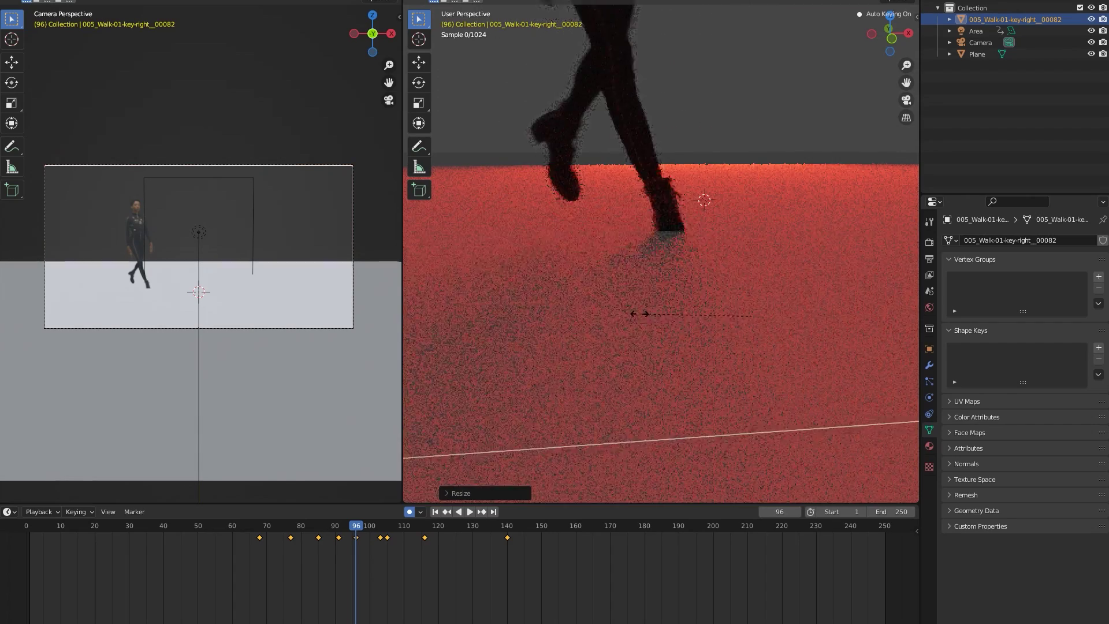
pyautogui.rightClick(732, 445)
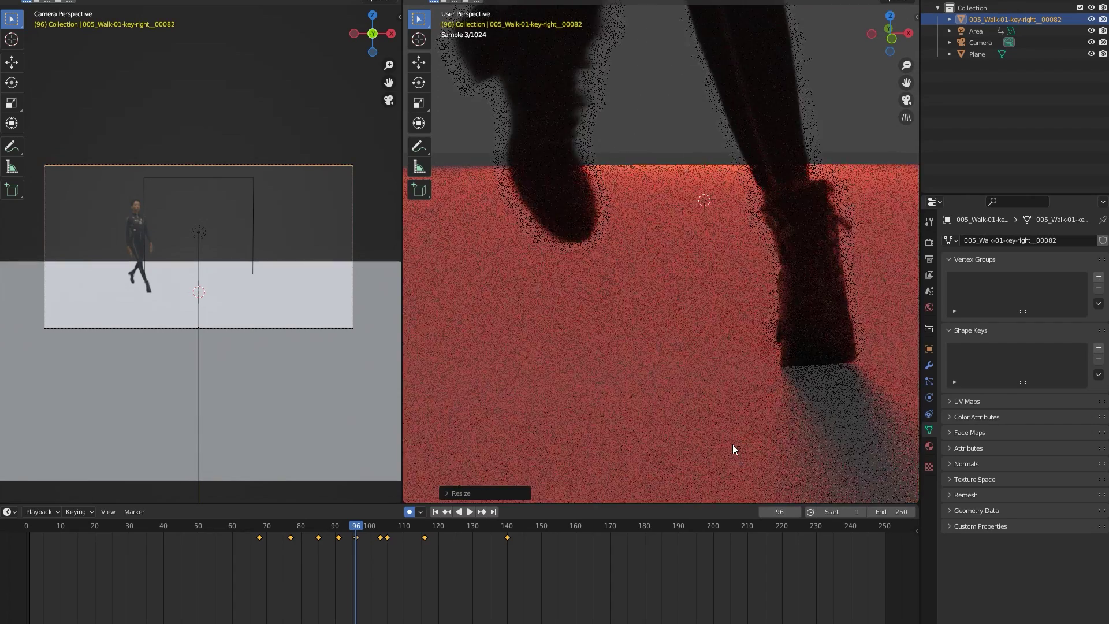
pyautogui.scroll(-1, 713, 379)
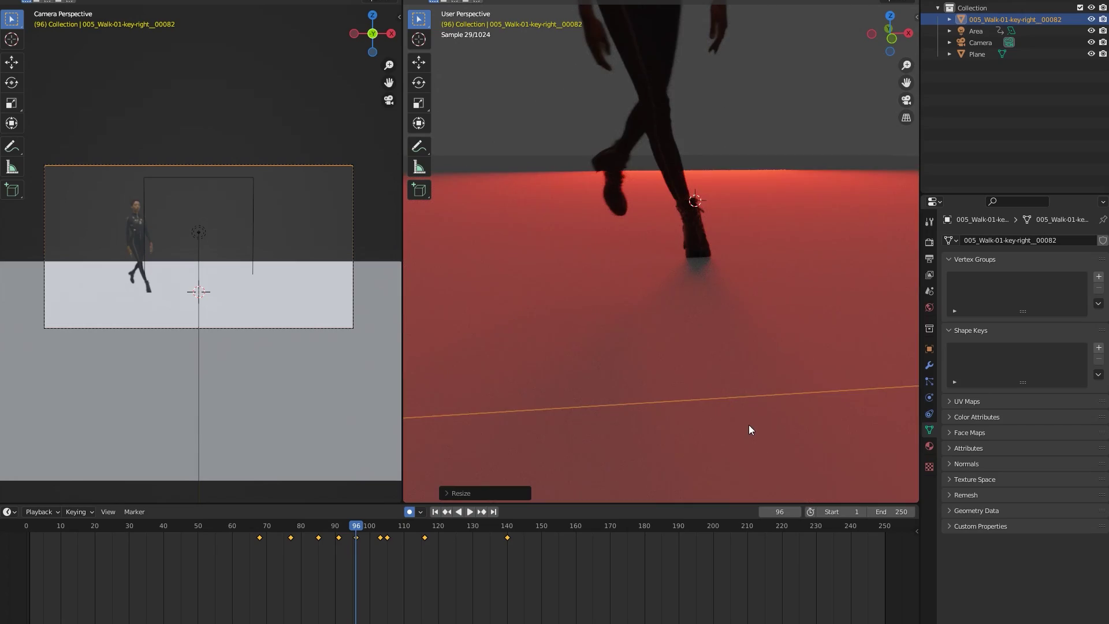
pyautogui.press('s')
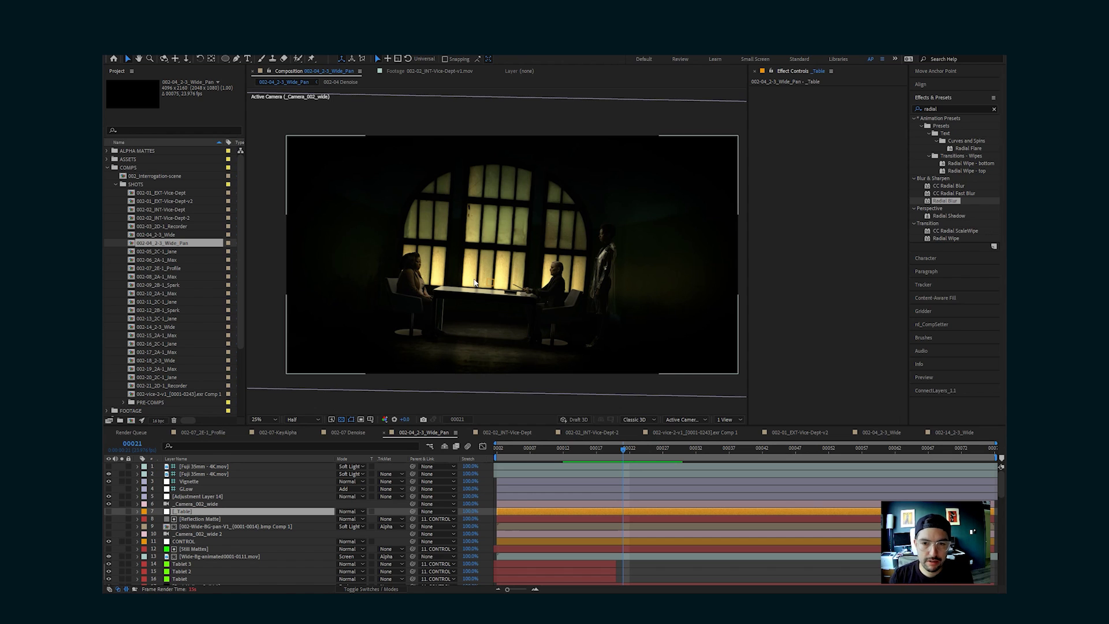
# Switch to After Effects and solo the Shadows layer in the 002-04_2-3_Wide_Pan composition to isolate the floor shadow
pyautogui.moveTo(558, 297); pyautogui.dragTo(458, 222)
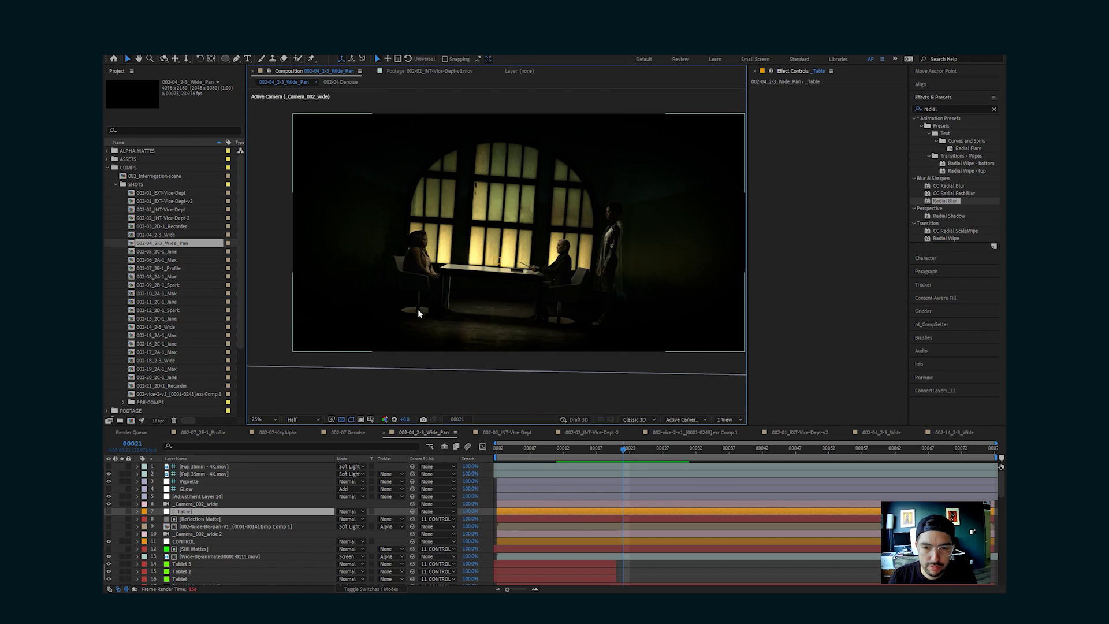
pyautogui.scroll(4, 480, 327)
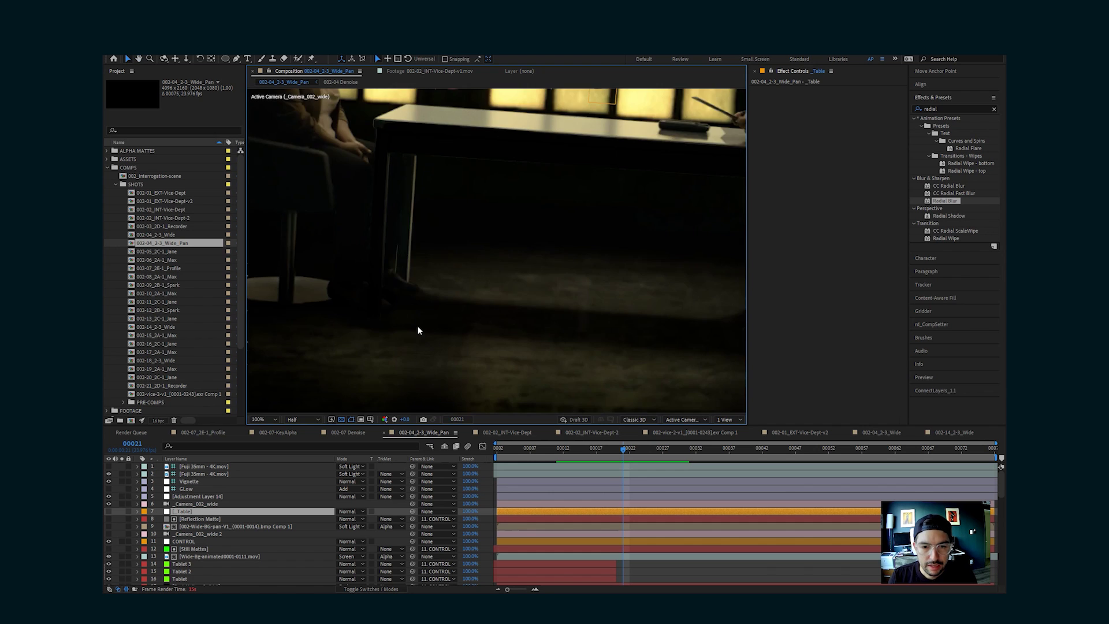
pyautogui.scroll(-2, 419, 331)
pyautogui.moveTo(442, 300); pyautogui.dragTo(459, 314)
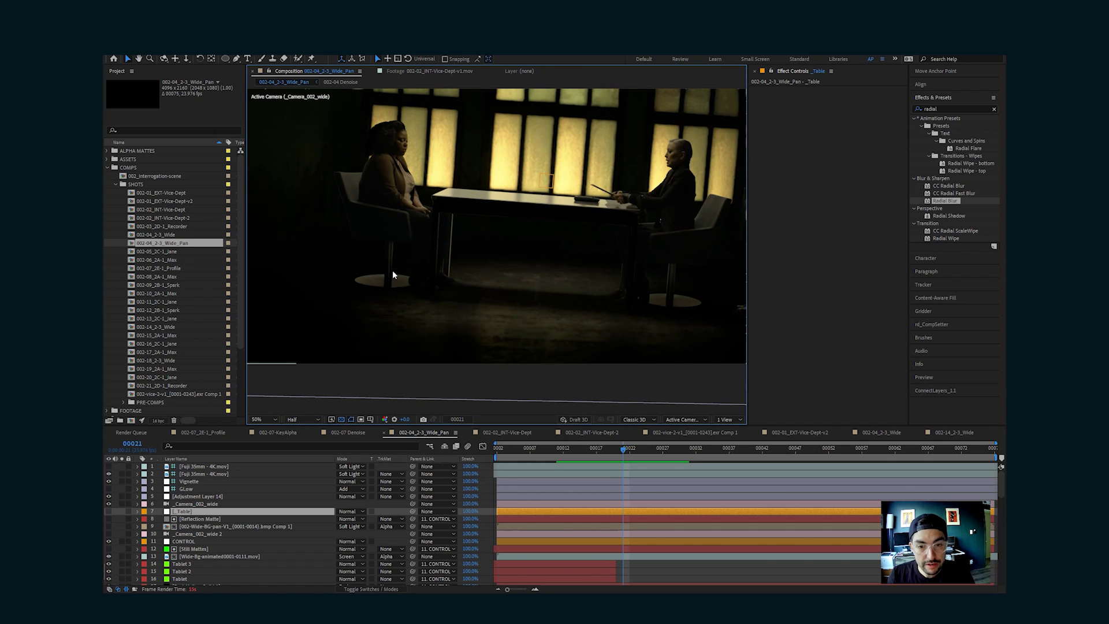
pyautogui.scroll(-15, 262, 515)
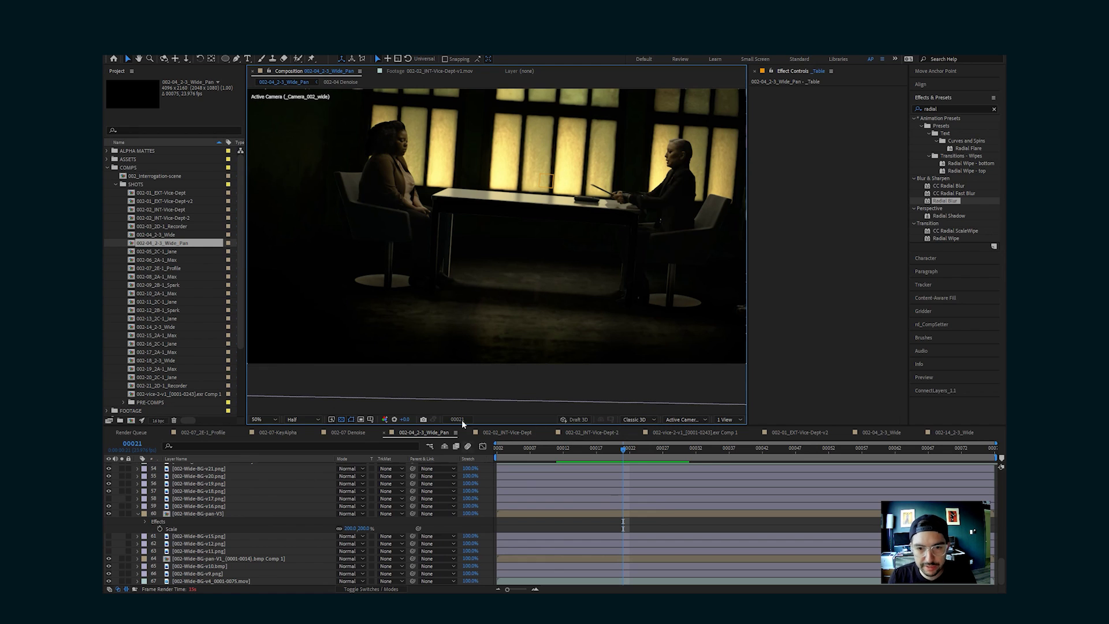
pyautogui.scroll(4, 228, 563)
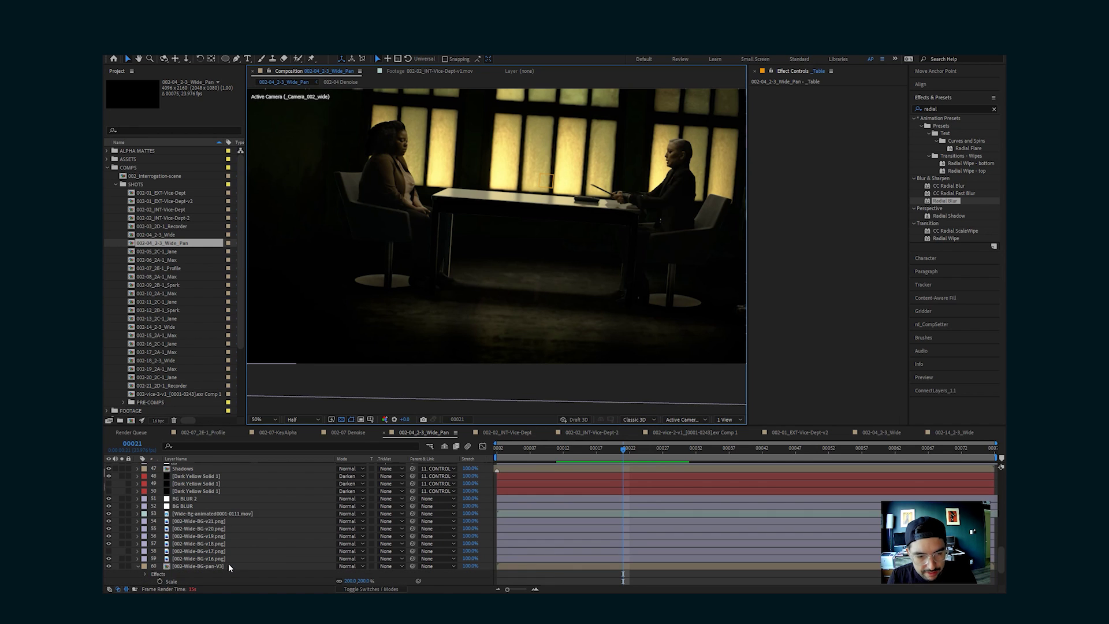
pyautogui.click(184, 521)
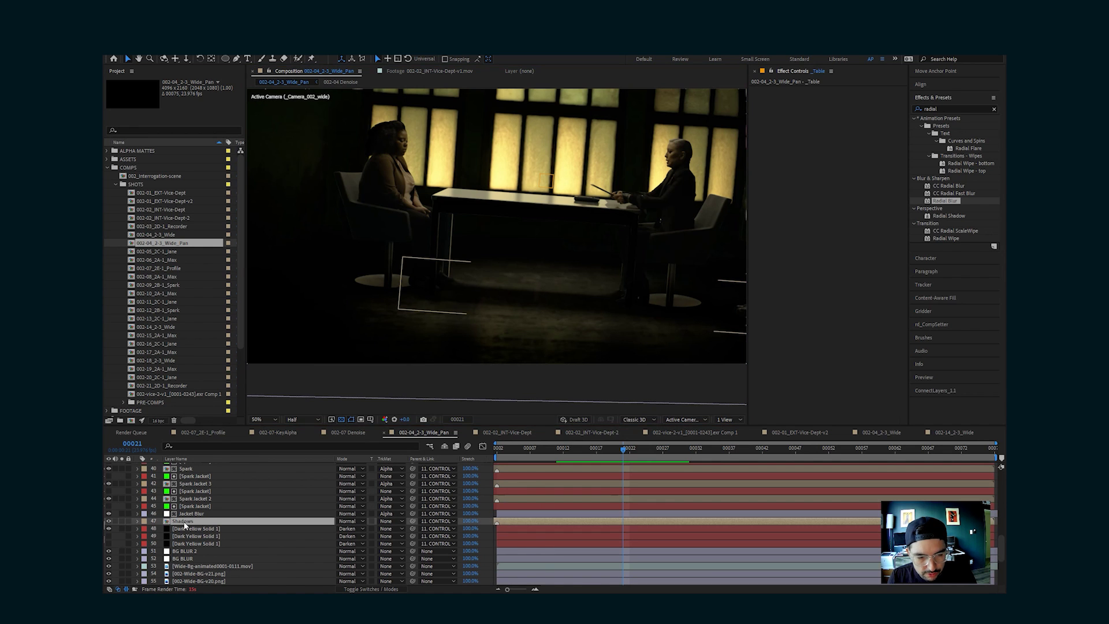
pyautogui.click(121, 521)
pyautogui.moveTo(580, 341); pyautogui.dragTo(433, 343)
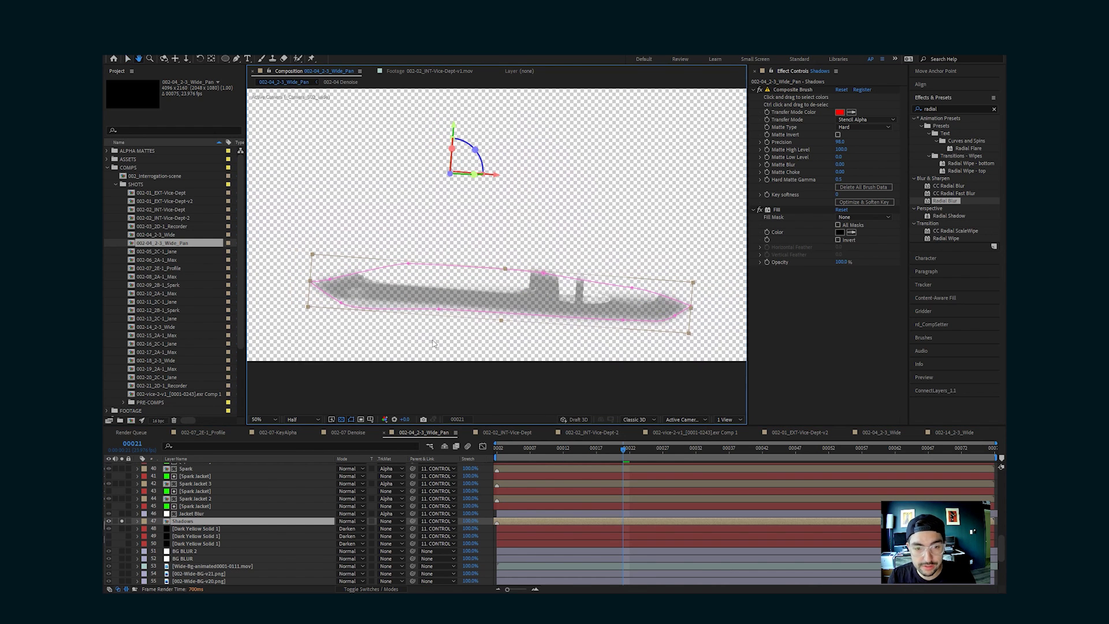
pyautogui.click(492, 535)
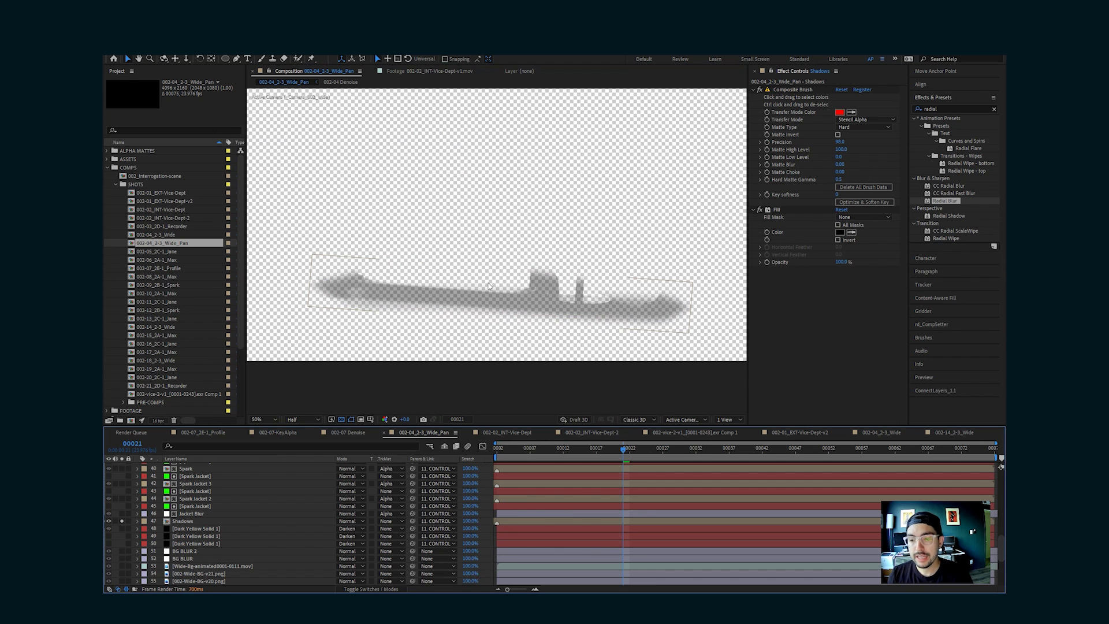
# Turn off the Fill and Composite Brush effects on the Shadows layer and set its opacity to 100%
pyautogui.click(223, 520)
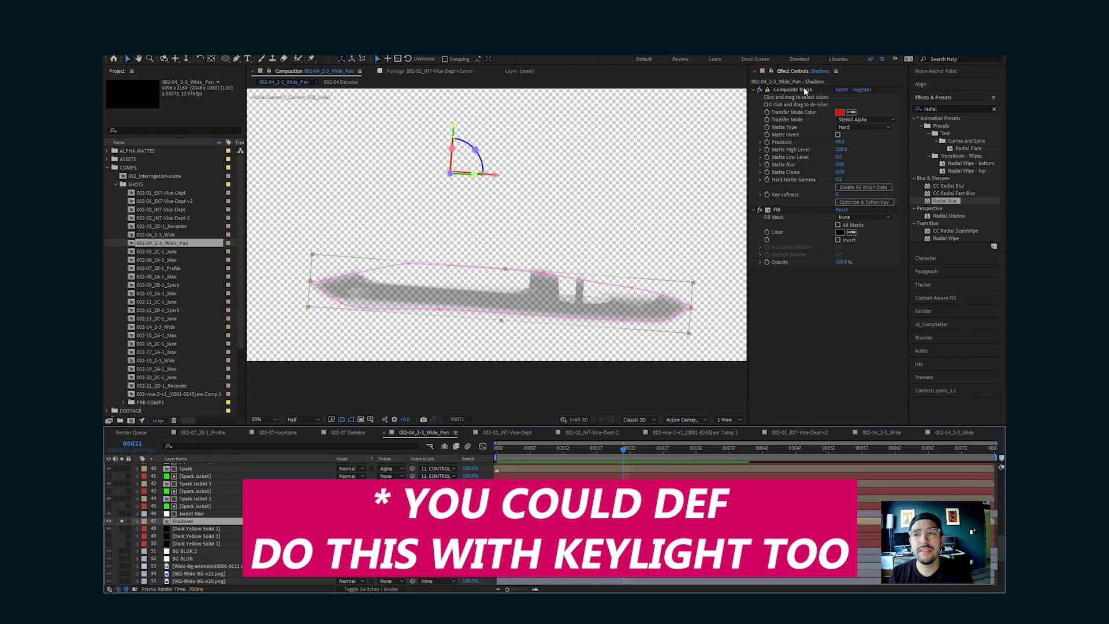
pyautogui.click(759, 209)
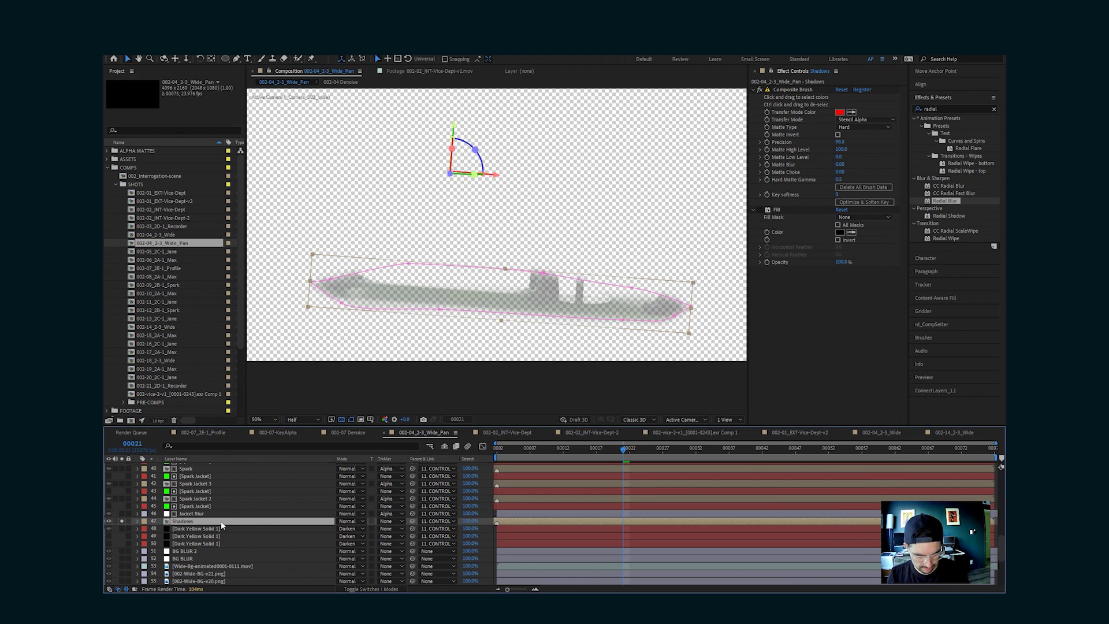
pyautogui.press('t')
pyautogui.press('/')
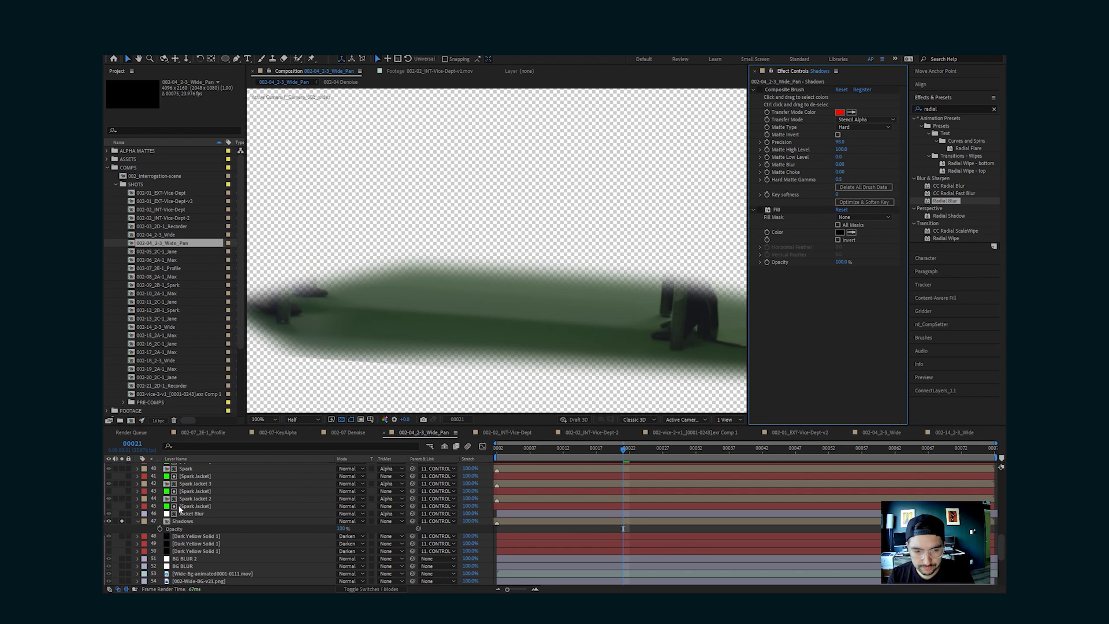
# Reveal the Shadows layer's mask and set Mask 1's mode to None to expose the full green-screen footage
pyautogui.click(182, 521)
pyautogui.press('m')
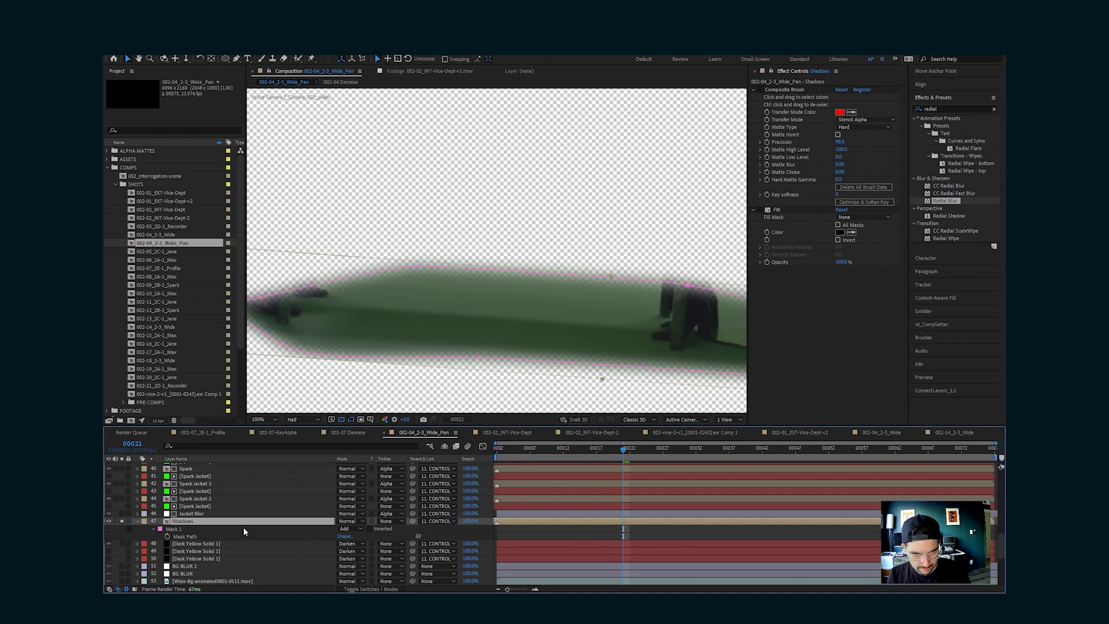
pyautogui.click(350, 528)
pyautogui.click(352, 534)
pyautogui.press(',')
pyautogui.press(',')
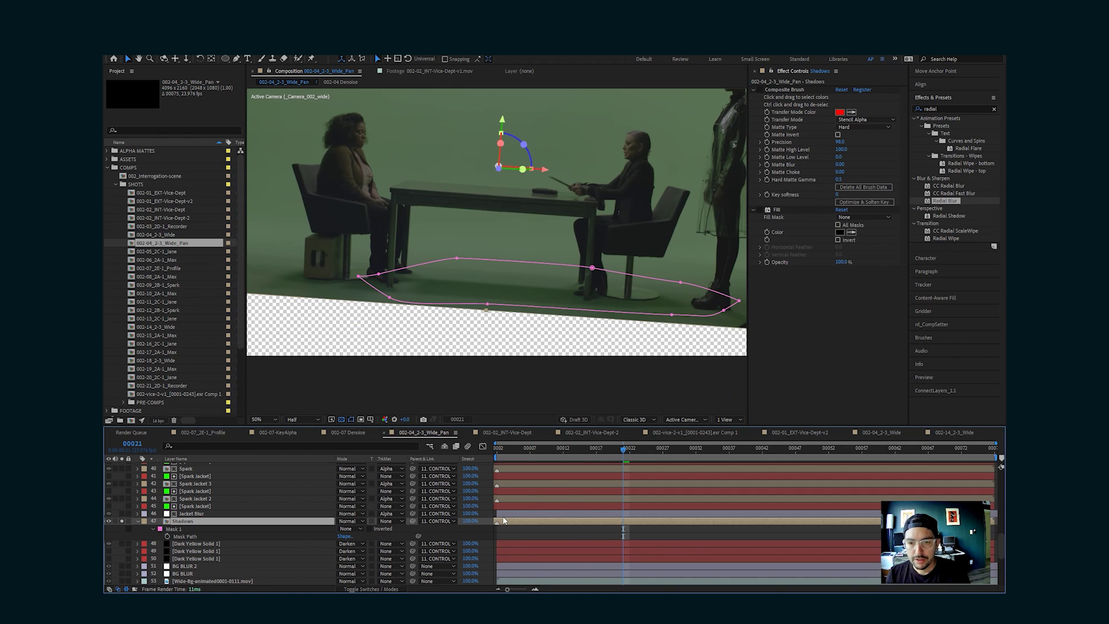
# Examine the floor shadow under the table in the unmasked footage, with and without the mask outline around it
pyautogui.press('F2')
pyautogui.press('h')
pyautogui.moveTo(540, 342); pyautogui.dragTo(516, 399)
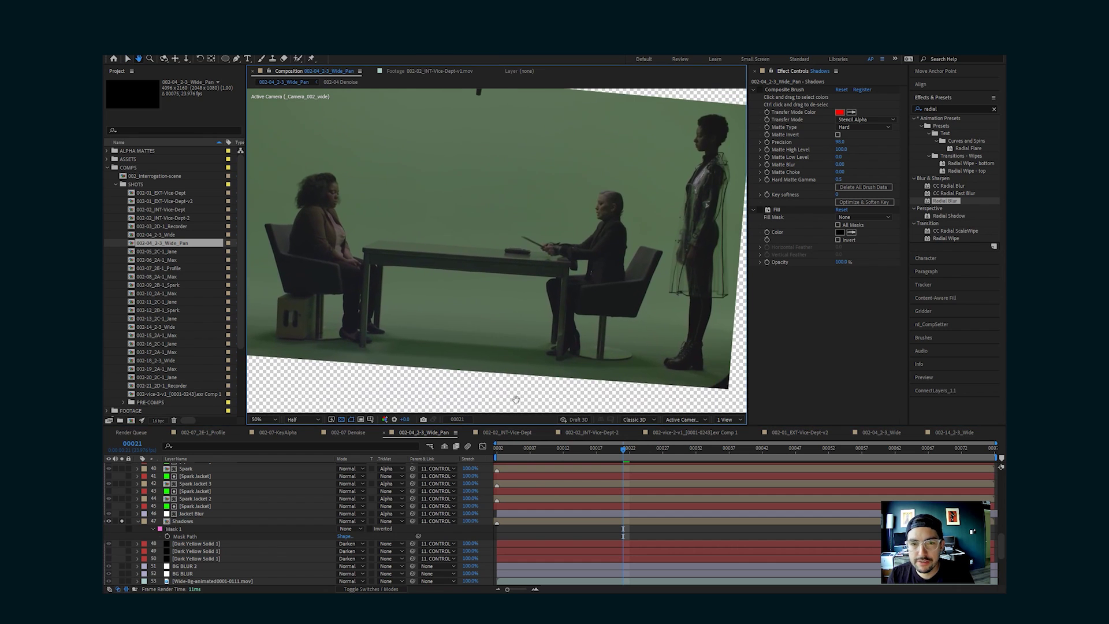
pyautogui.scroll(2, 516, 399)
pyautogui.press('v')
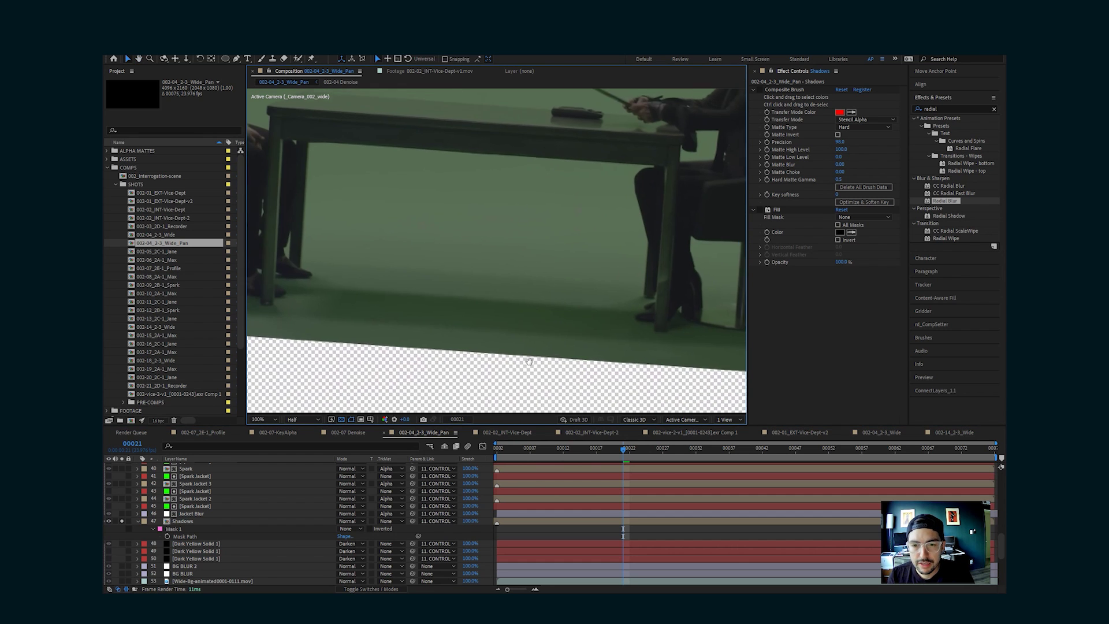
pyautogui.press(',')
pyautogui.press(',')
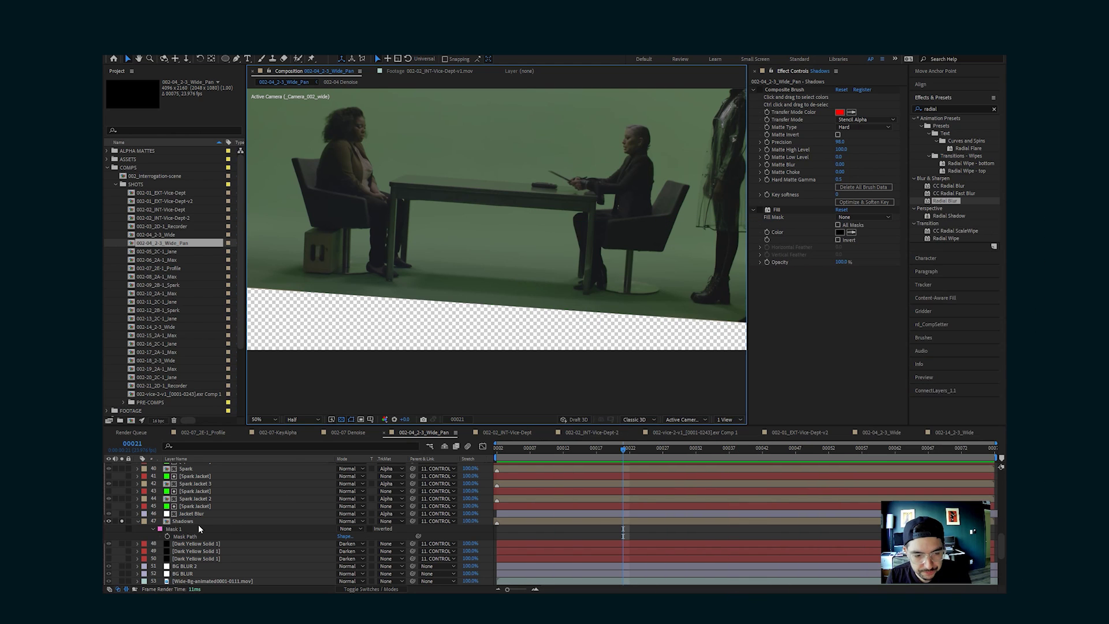
pyautogui.click(197, 521)
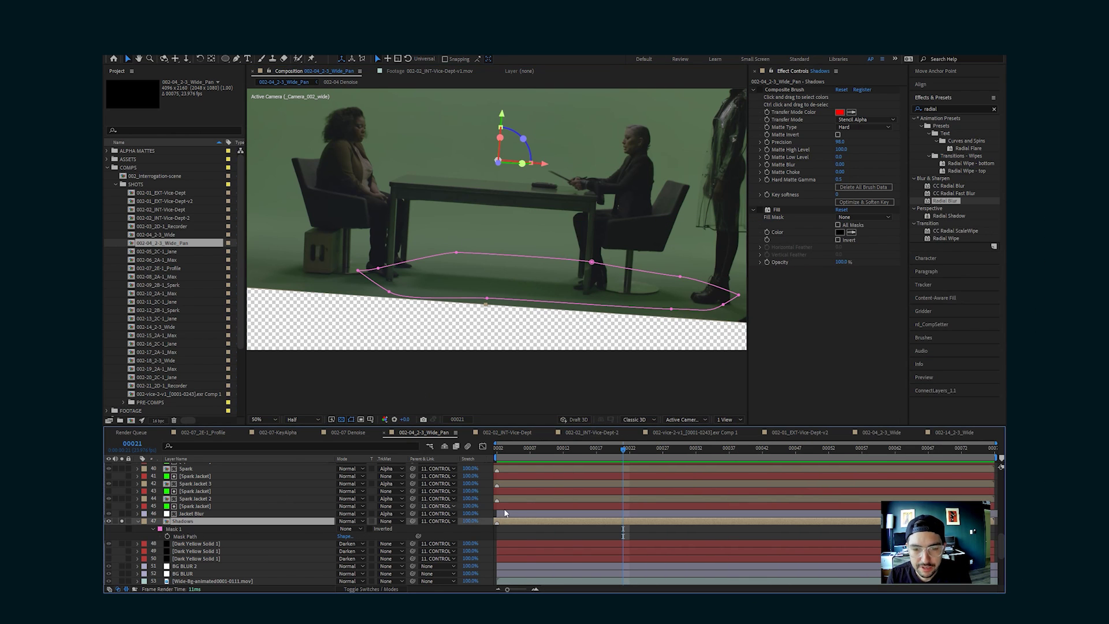
pyautogui.click(523, 531)
pyautogui.click(532, 523)
pyautogui.scroll(2, 517, 322)
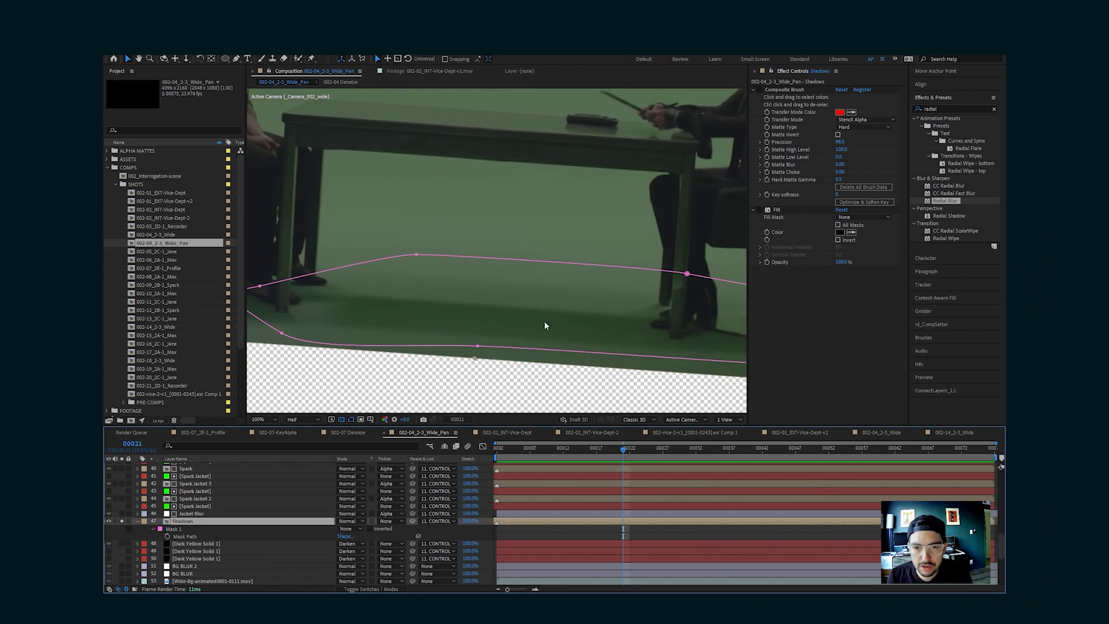
pyautogui.scroll(-2, 529, 322)
# Turn Composite Brush and the black Fill effect back on to key the shadow from the green floor
pyautogui.click(760, 91)
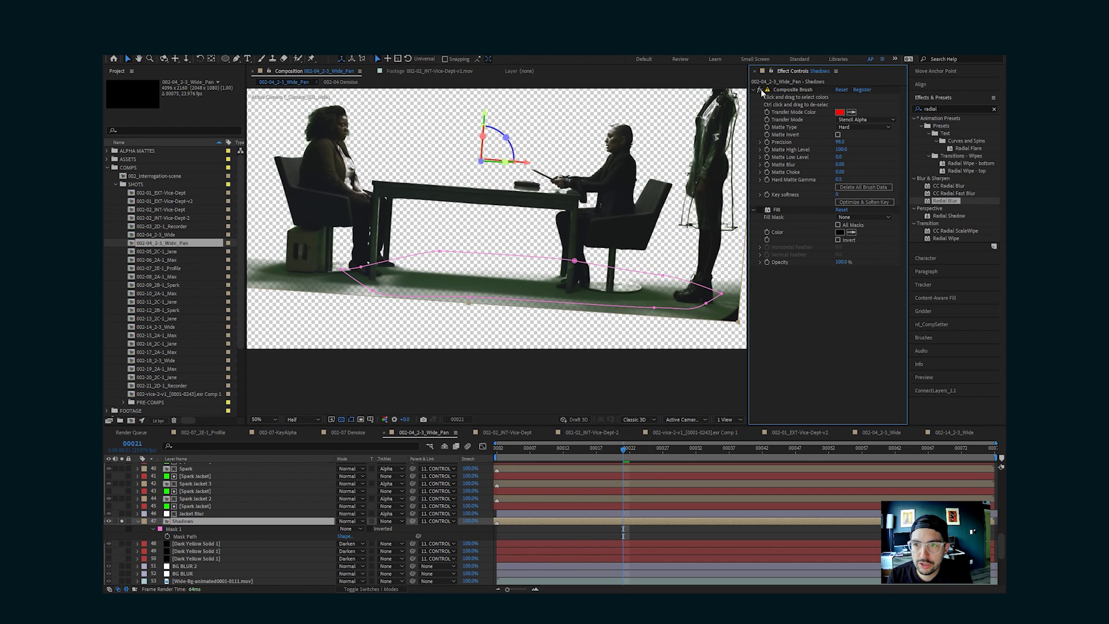
pyautogui.click(761, 91)
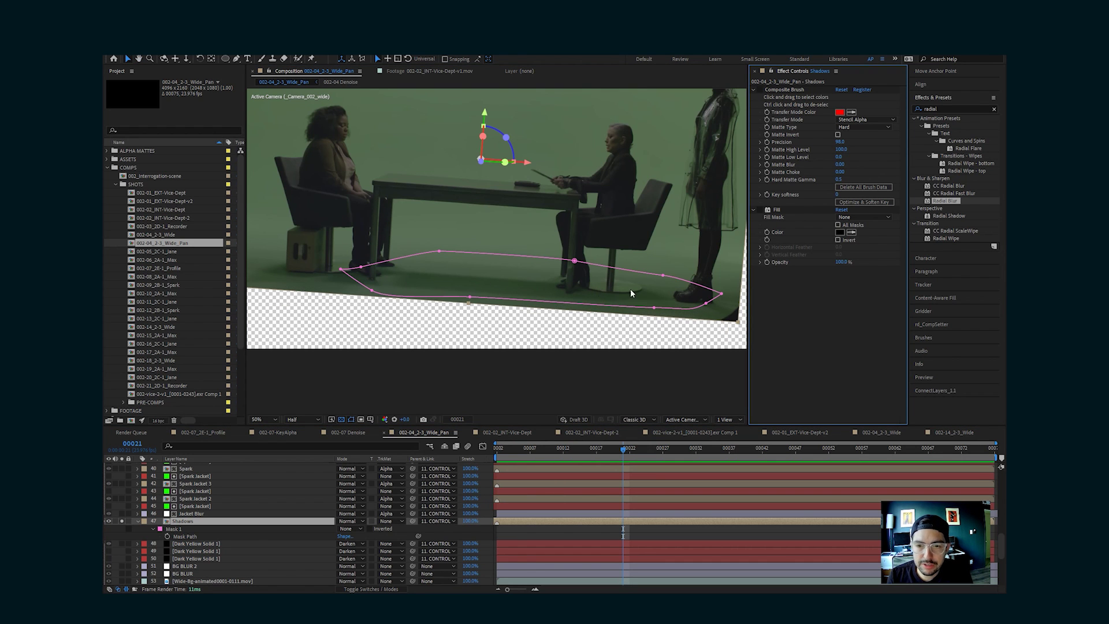
pyautogui.click(760, 91)
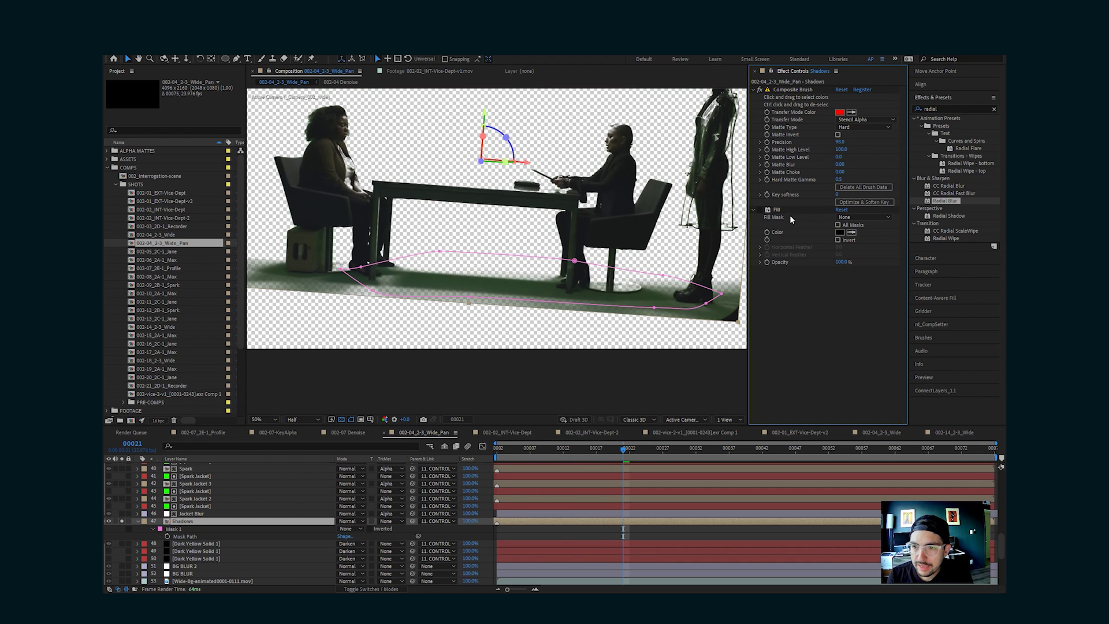
pyautogui.click(760, 209)
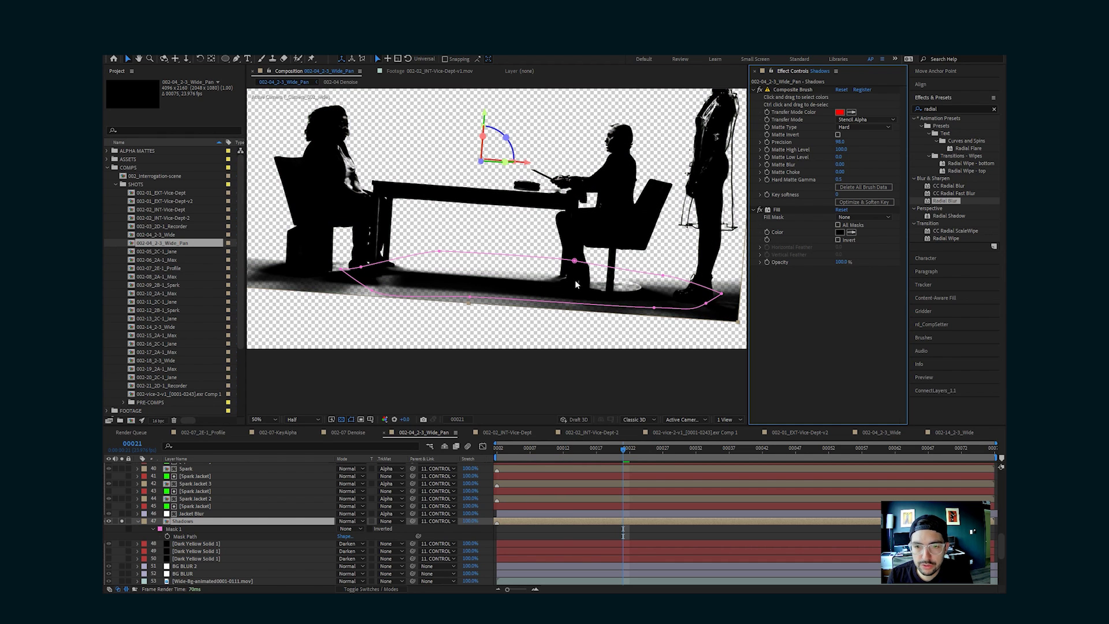
# Set Mask 1's mode to Add and lower the Shadows layer's opacity to 35%
pyautogui.click(347, 529)
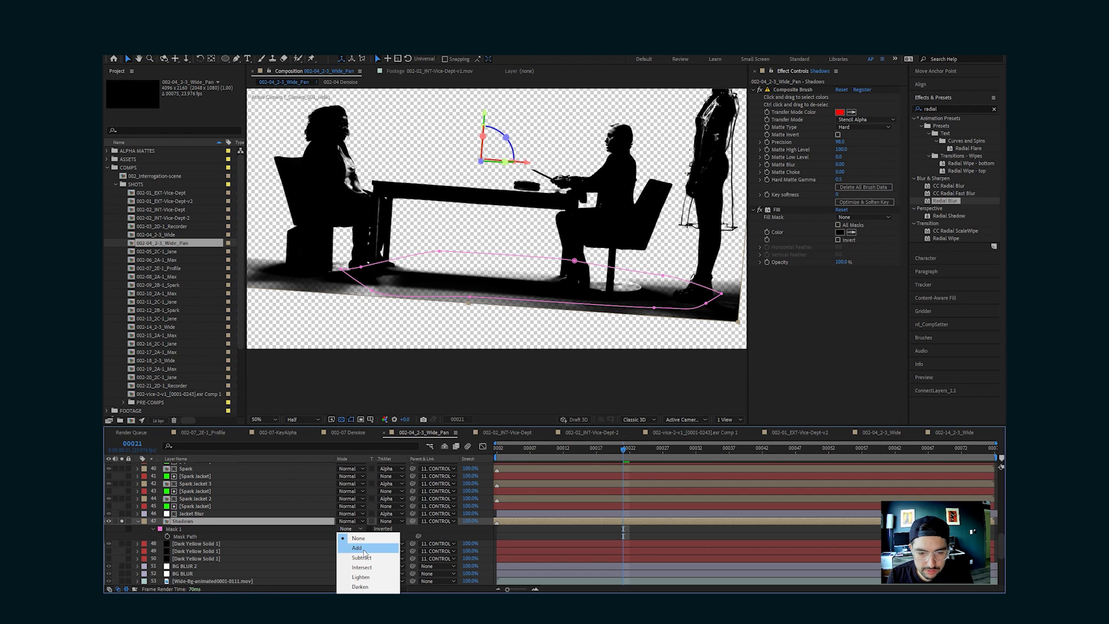
pyautogui.click(357, 547)
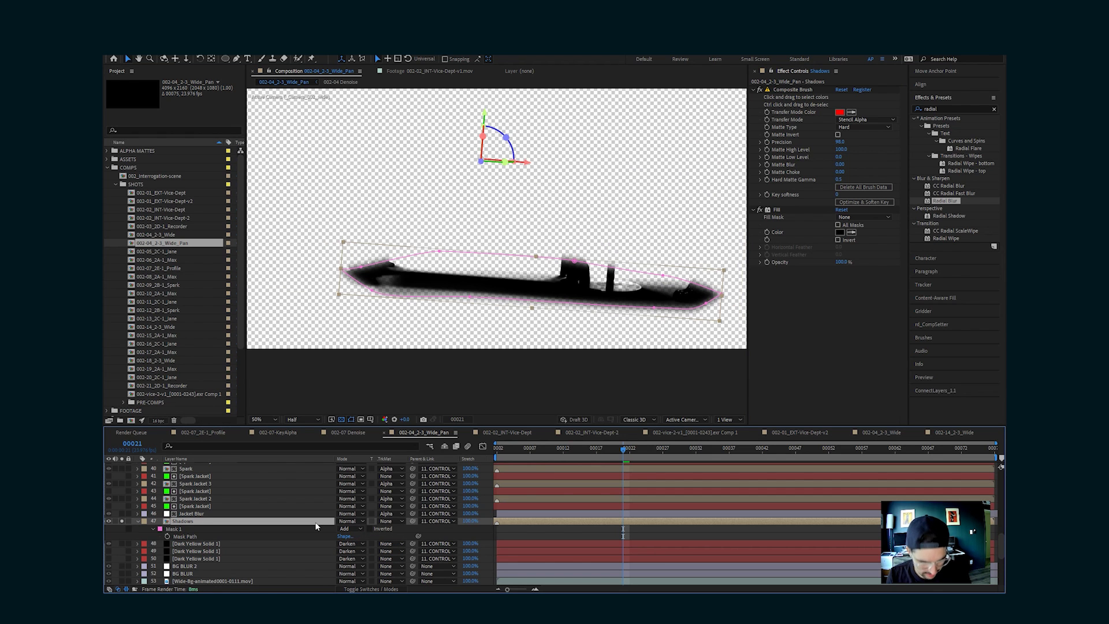
pyautogui.press('t')
pyautogui.click(345, 528)
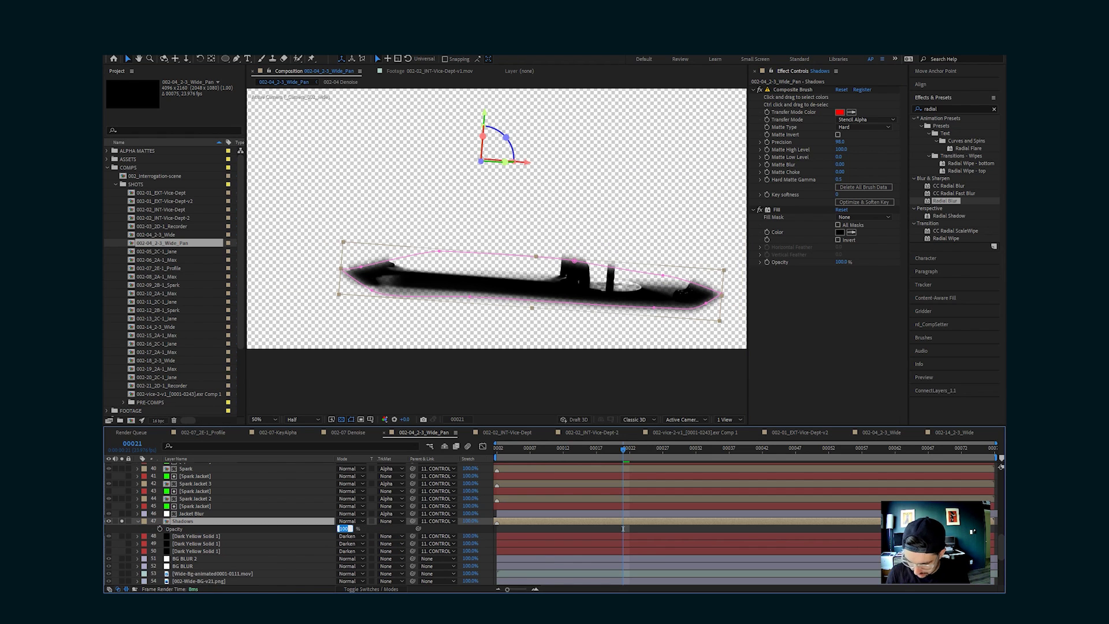
pyautogui.write('35')
pyautogui.press('Return')
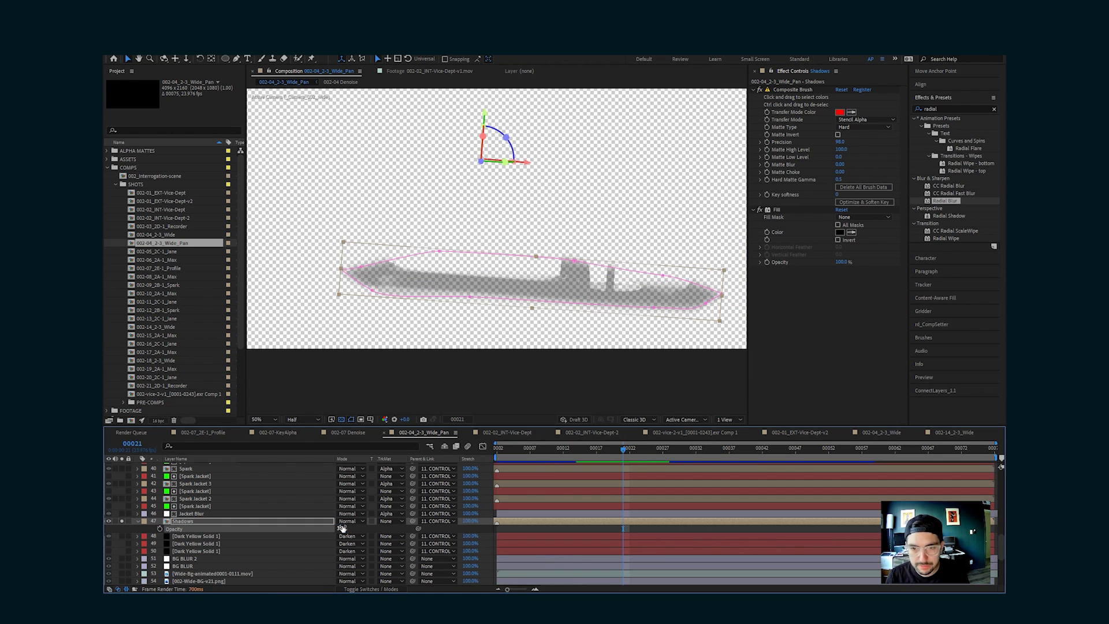
pyautogui.click(513, 527)
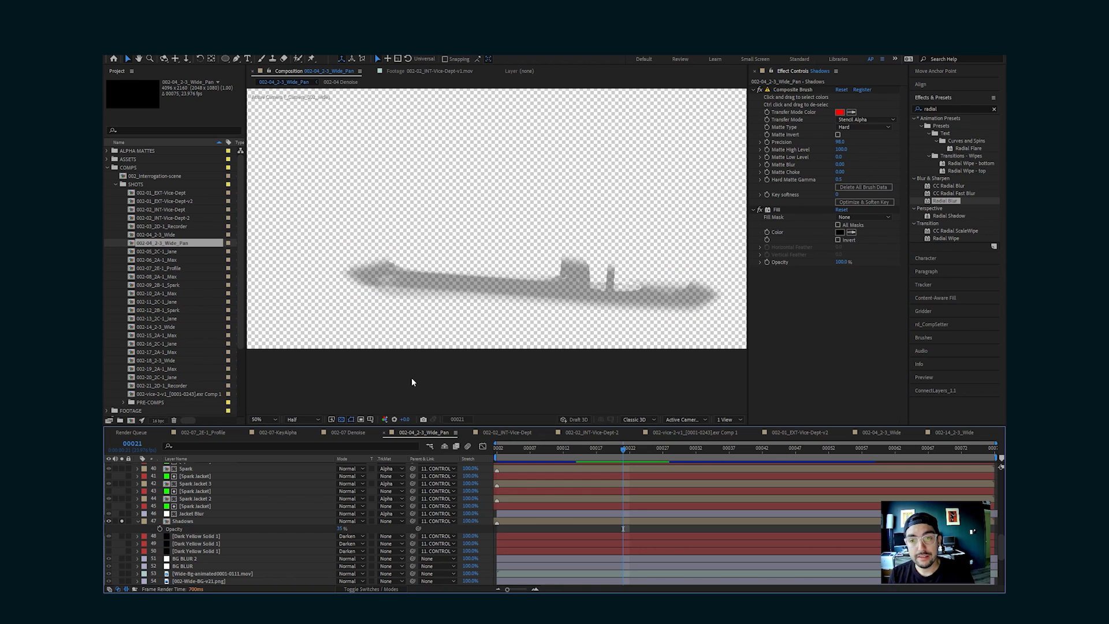
# Solo the uppermost Dark Yellow Solid 1 alongside Shadows, clear both solos, and inspect the floor shadows in the full composite
pyautogui.click(120, 535)
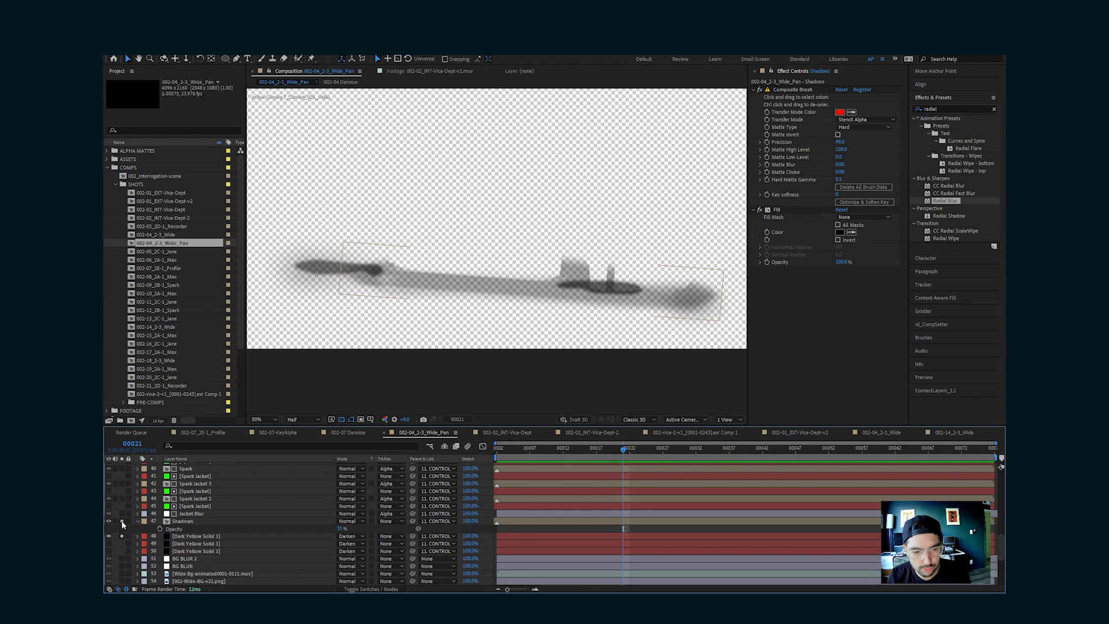
pyautogui.click(122, 522)
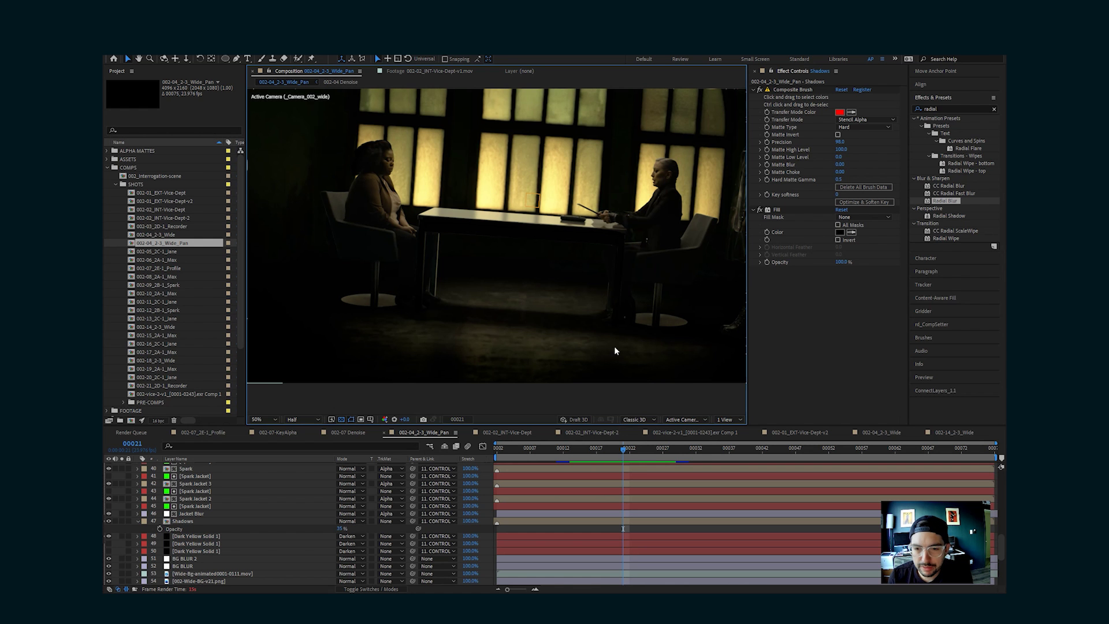
pyautogui.scroll(2, 320, 362)
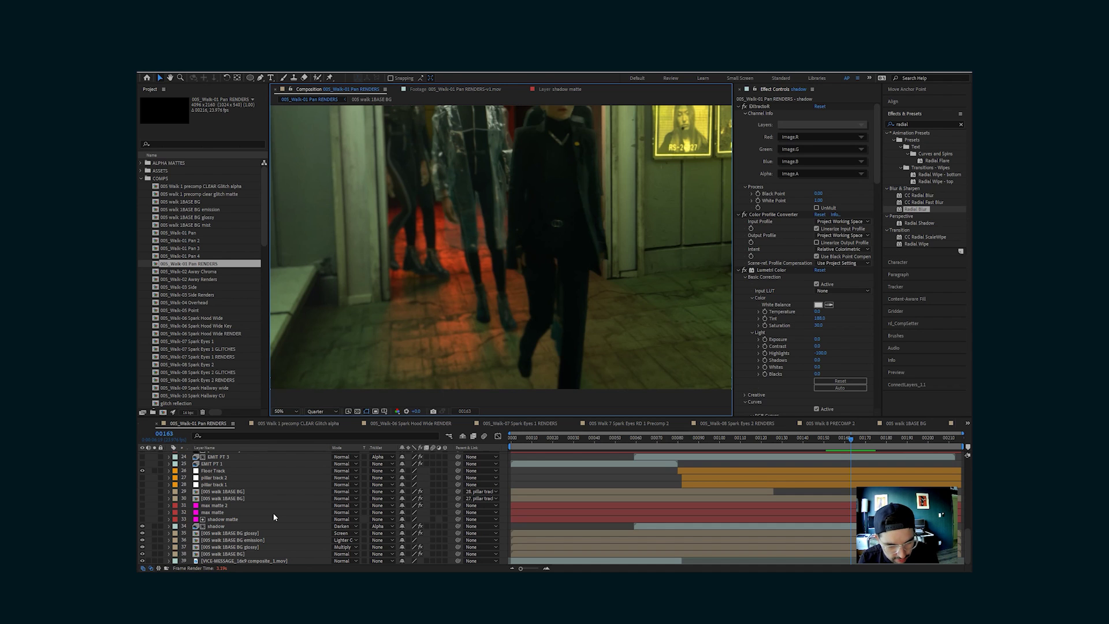
# Solo the shadow layer in 005_Walk-01 Pan RENDERS, view it with its track matte set to None, and restore the alpha matte and full composite
pyautogui.click(172, 526)
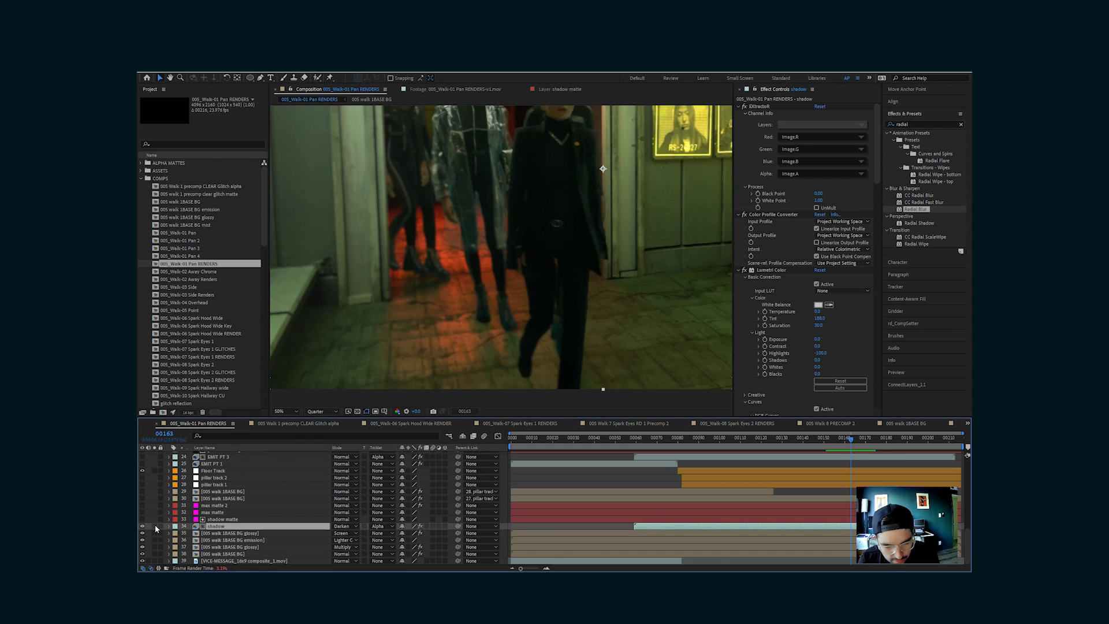
pyautogui.click(155, 526)
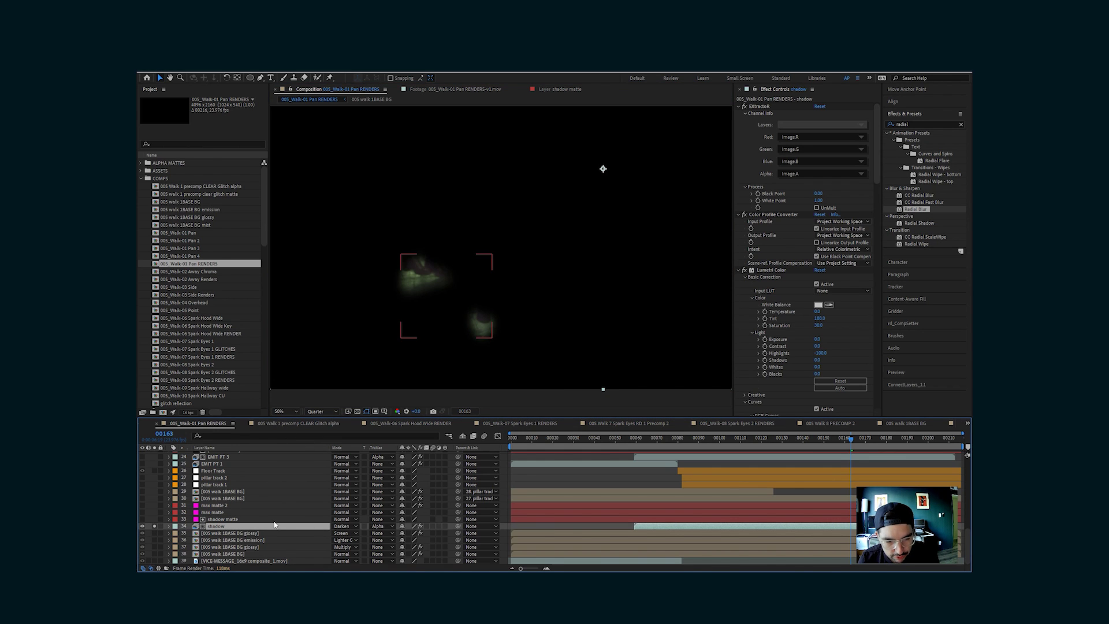
pyautogui.click(379, 527)
pyautogui.click(379, 533)
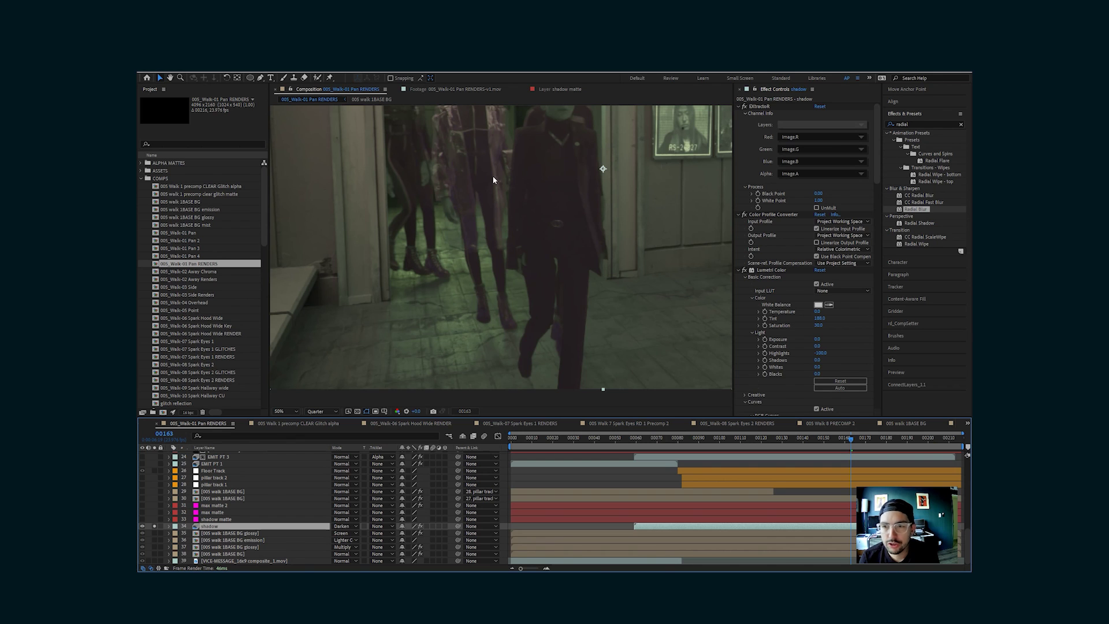
pyautogui.click(379, 526)
pyautogui.click(387, 539)
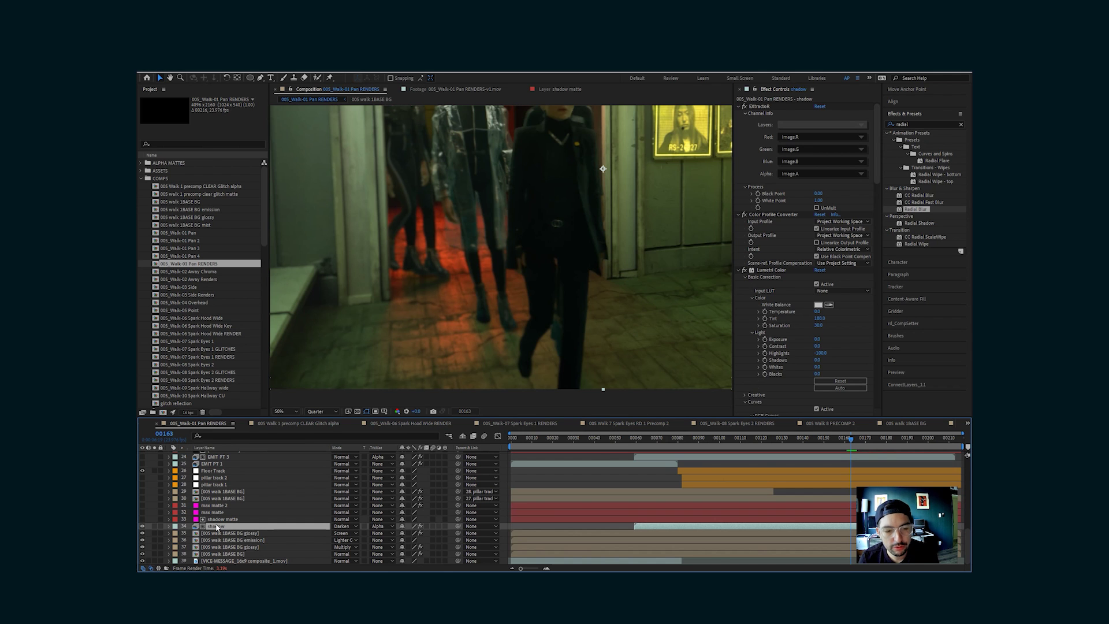
# Reveal the mask paths on the shadow matte layer and examine the keyframed Mask 1 and Mask 2 around the boots
pyautogui.click(219, 519)
pyautogui.scroll(2, 456, 322)
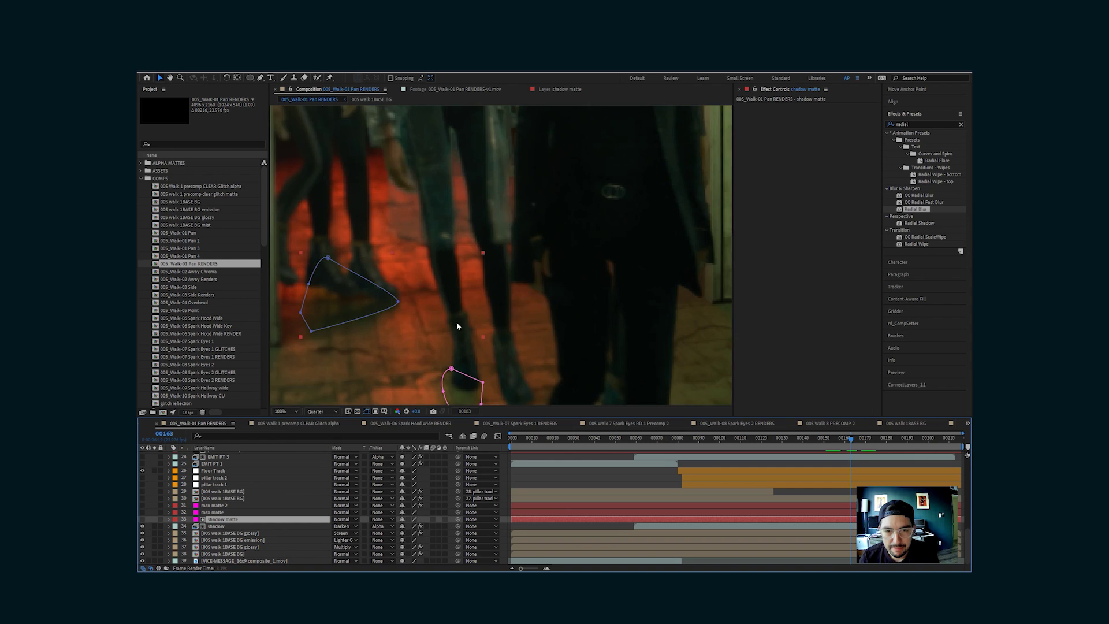
pyautogui.moveTo(456, 300); pyautogui.dragTo(526, 255)
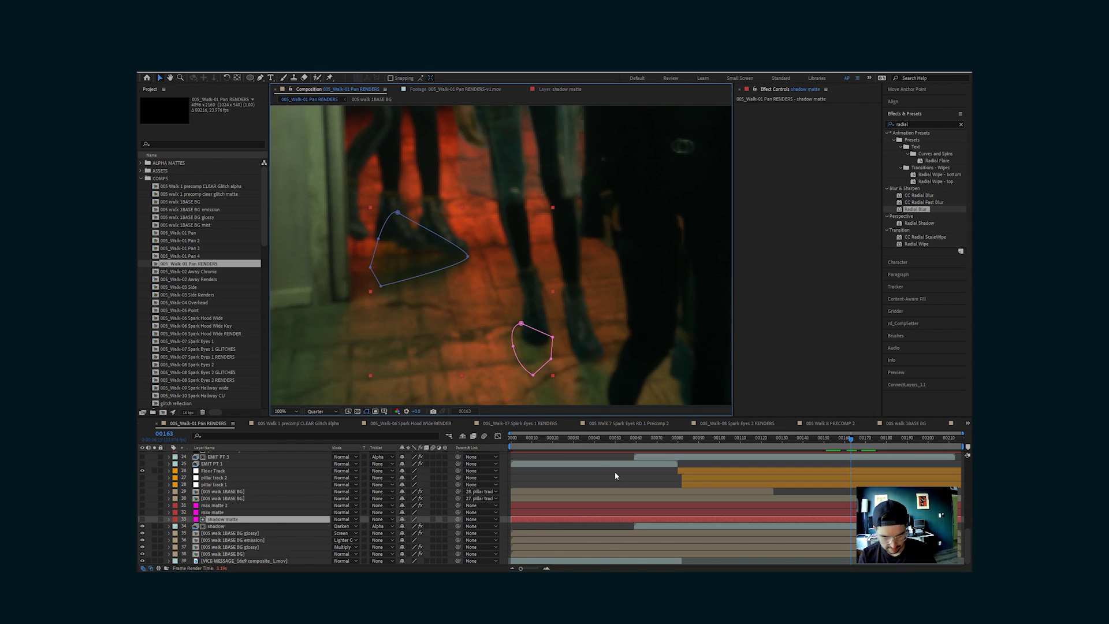
pyautogui.press('m')
pyautogui.scroll(-1, 641, 522)
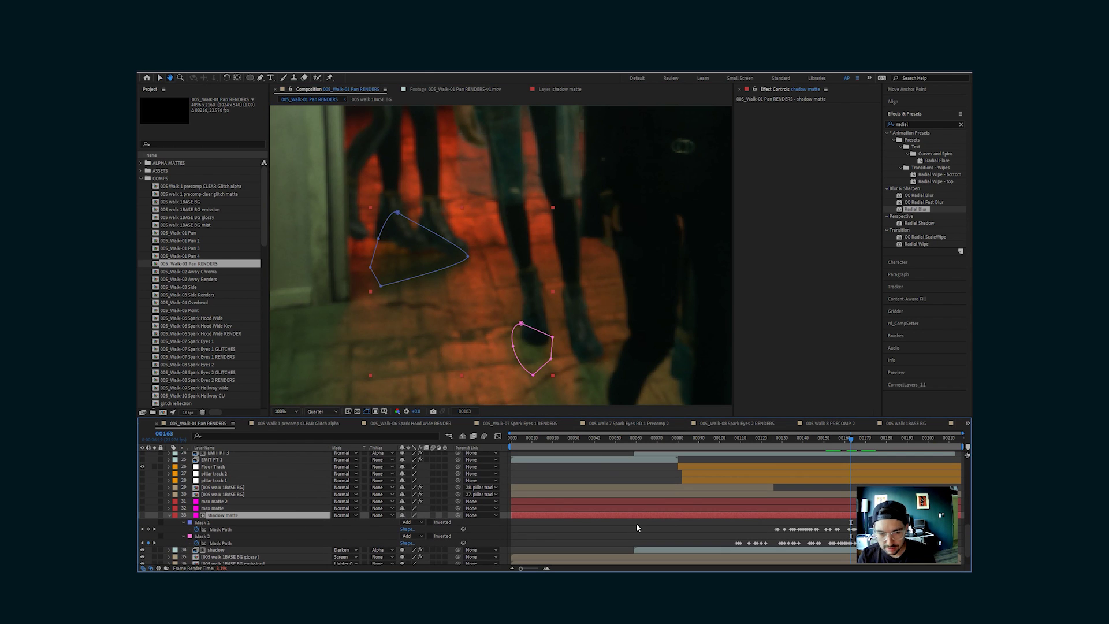
pyautogui.scroll(-3, 621, 522)
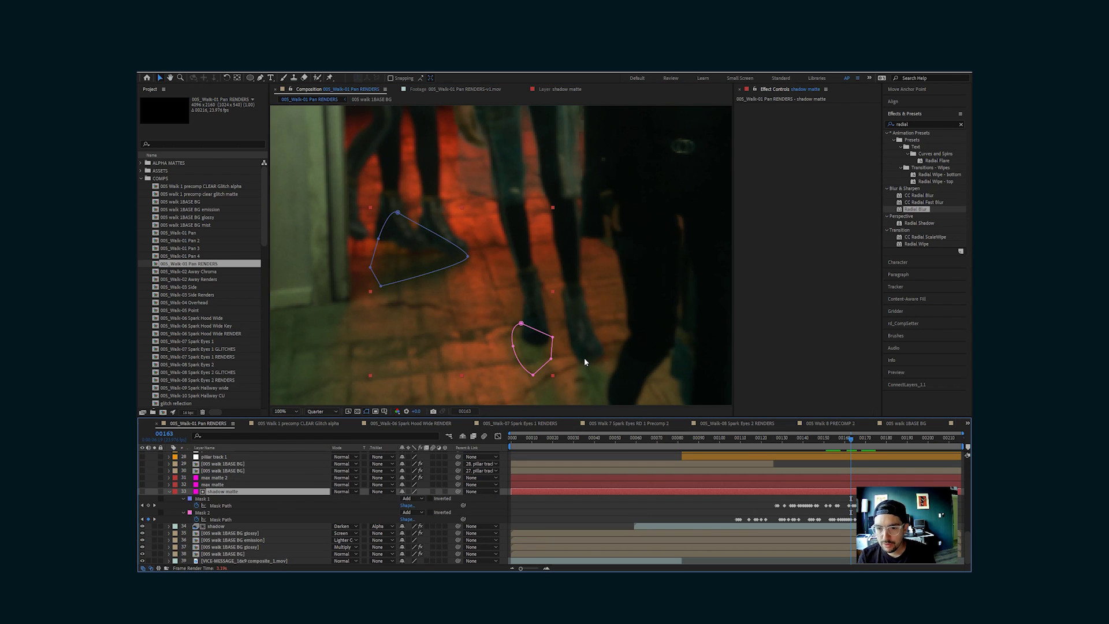
pyautogui.press(',')
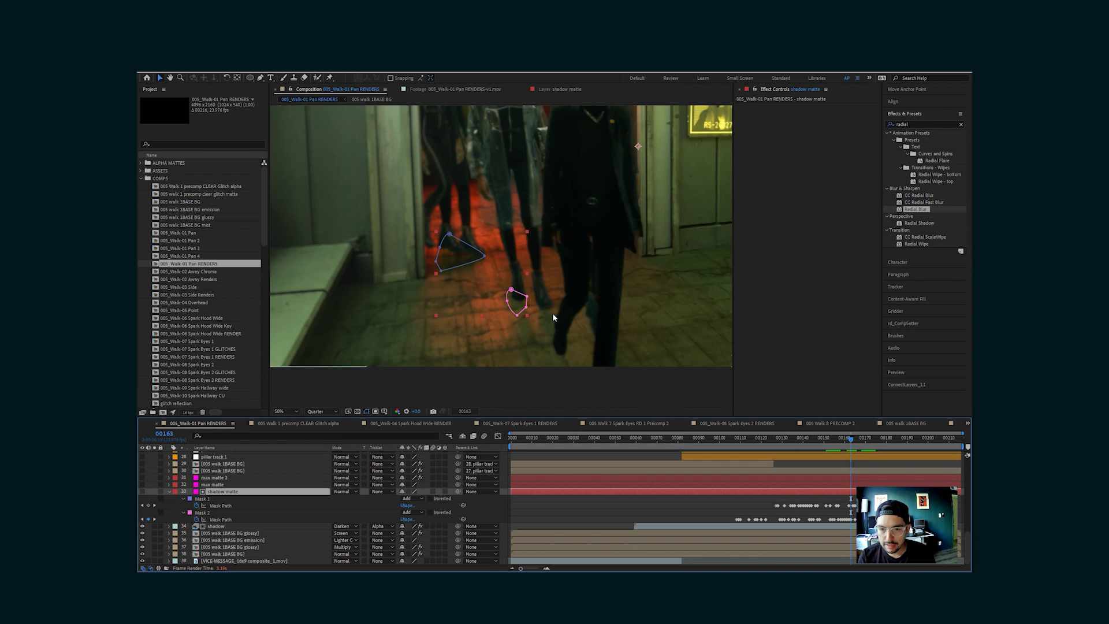
pyautogui.press('.')
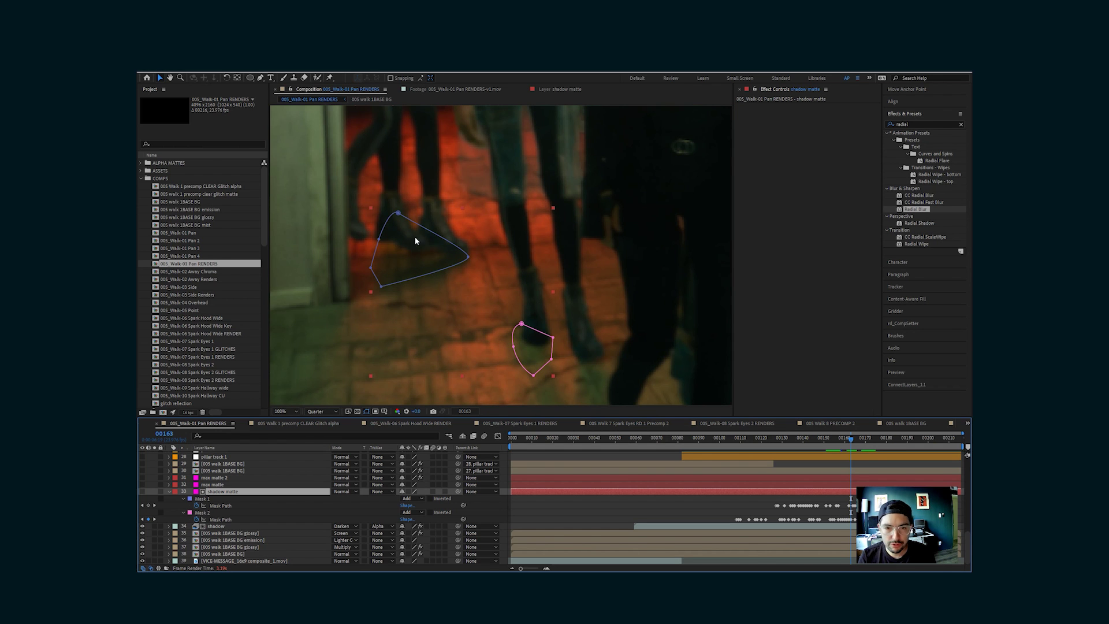
# Check the foot shadows on the floor at frames 176, 152 and 115, hiding the mask outlines by deselecting shadow matte
pyautogui.click(878, 445)
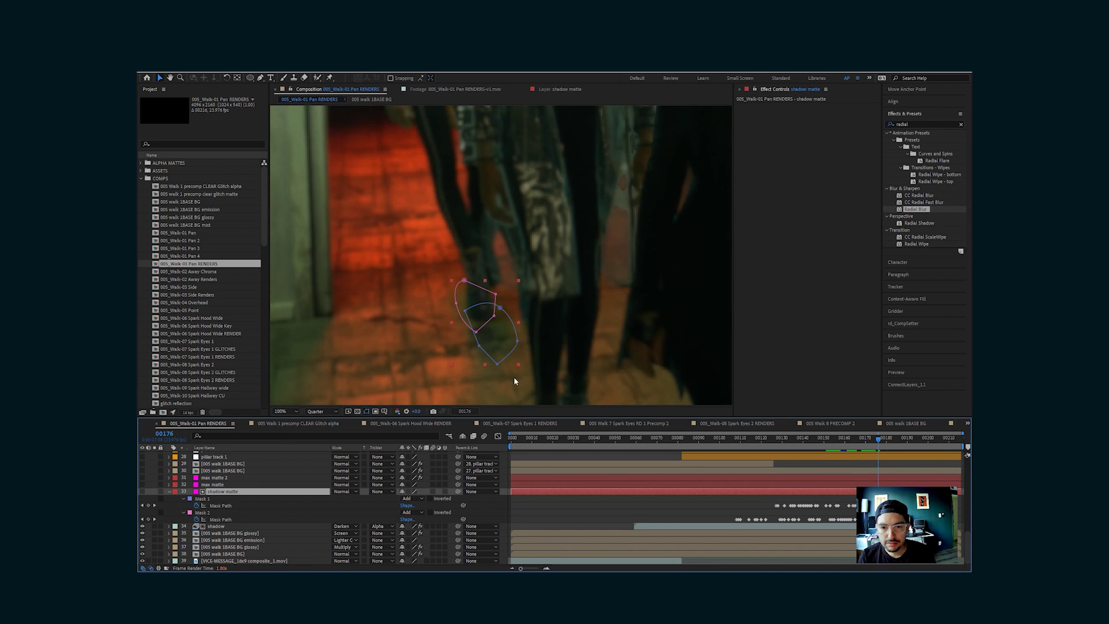
pyautogui.click(708, 509)
pyautogui.scroll(-2, 518, 360)
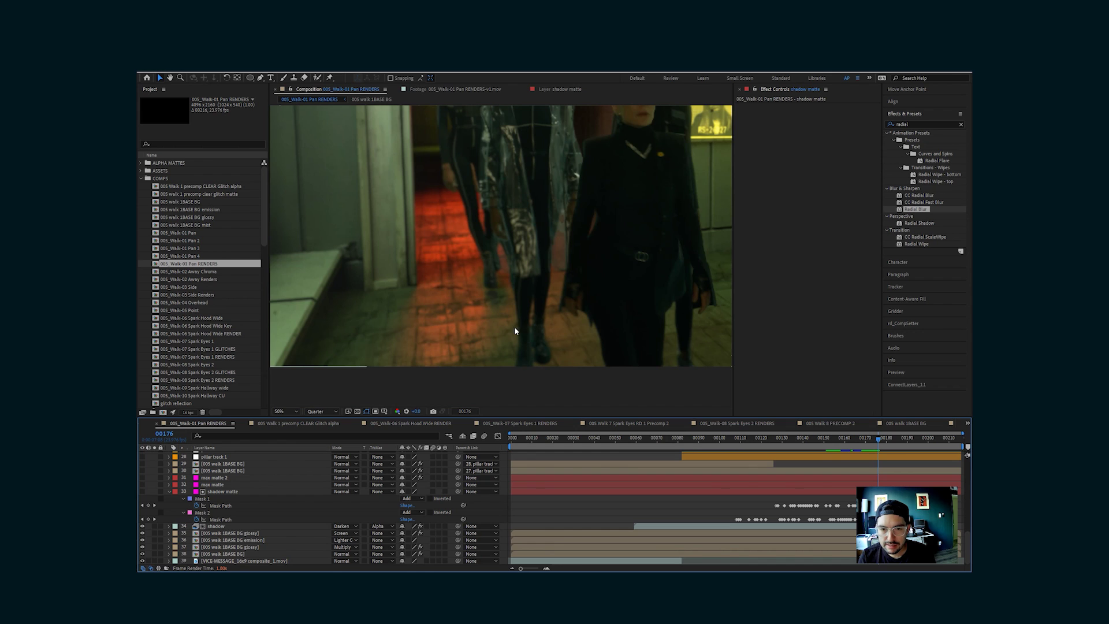
pyautogui.moveTo(514, 327)
pyautogui.mouseDown()
pyautogui.moveTo(481, 329)
pyautogui.moveTo(504, 314)
pyautogui.mouseUp()
pyautogui.scroll(2, 481, 329)
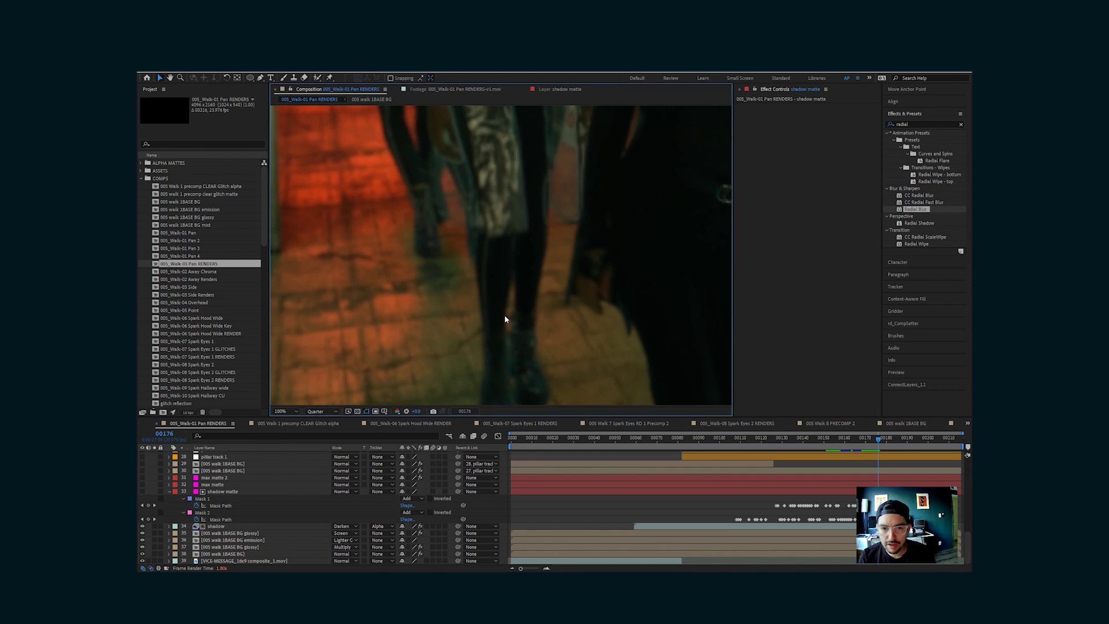
pyautogui.click(827, 443)
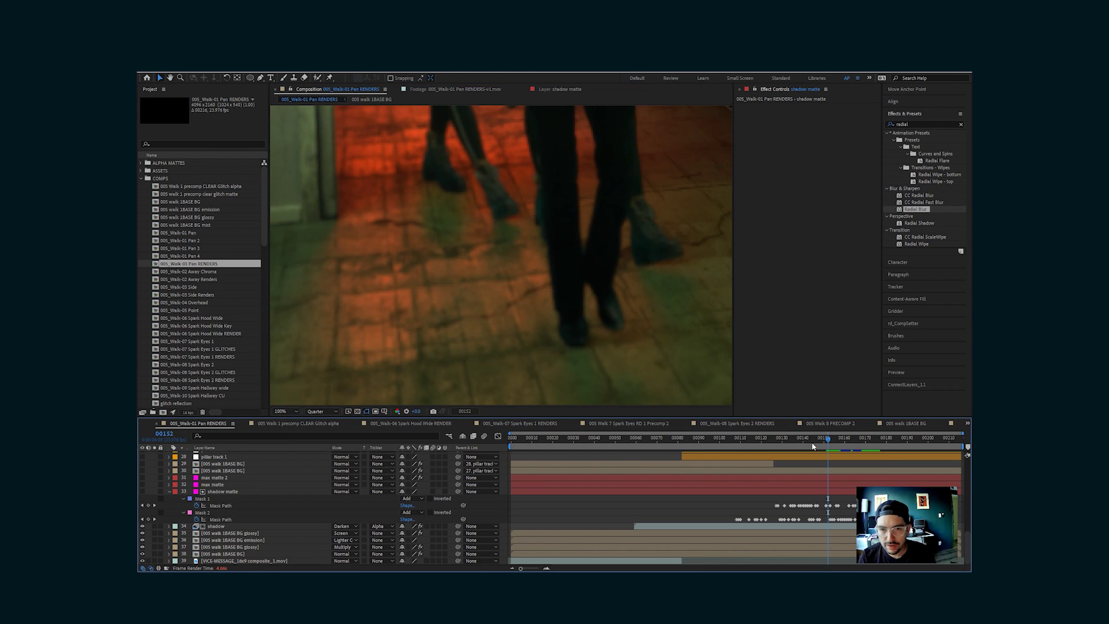
pyautogui.click(812, 444)
pyautogui.click(751, 443)
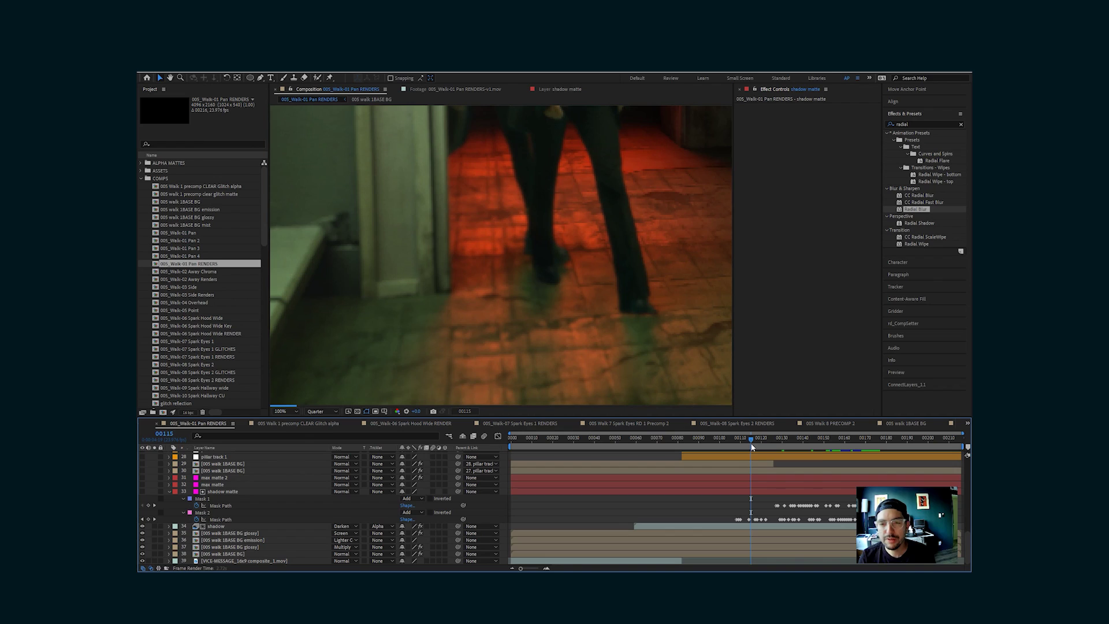